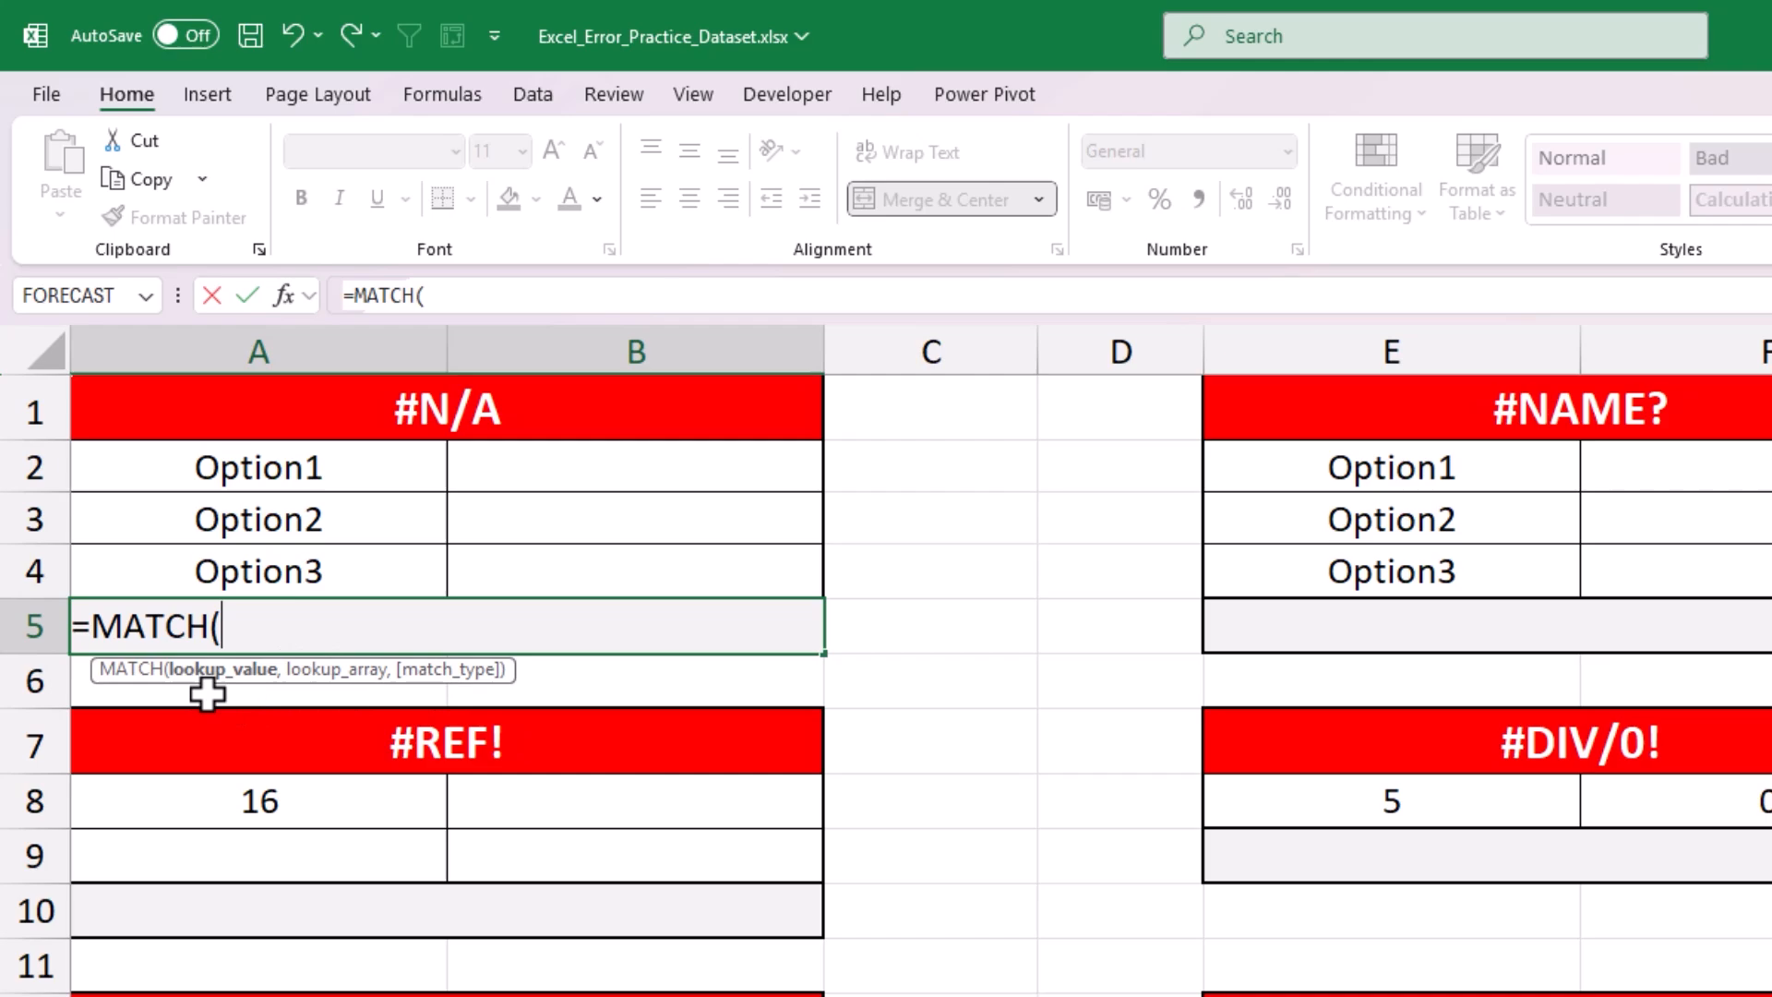
Step: Complete the MATCH formula in A5 to look up "Option1" in A2:A4 with match type 0 for an exact match
{"action": "type", "text": "\"Option1\","}
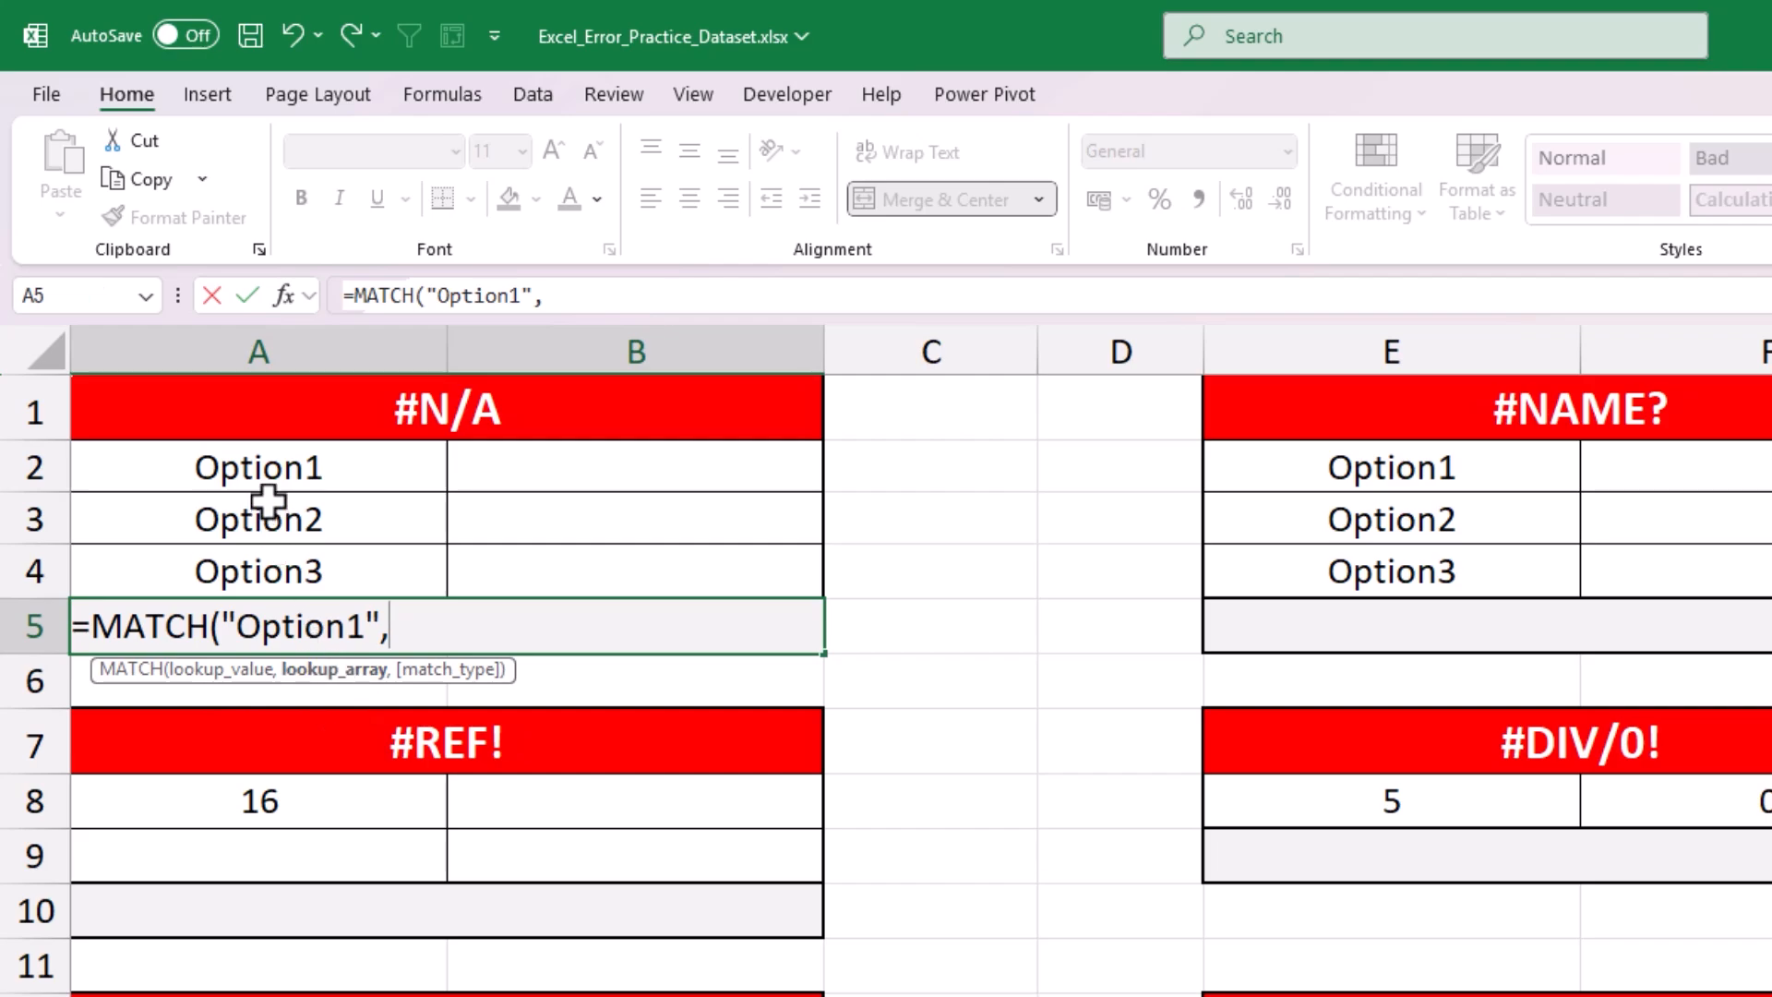
{"action": "left_click_drag", "start_coordinate": [261, 467], "coordinate": [265, 554]}
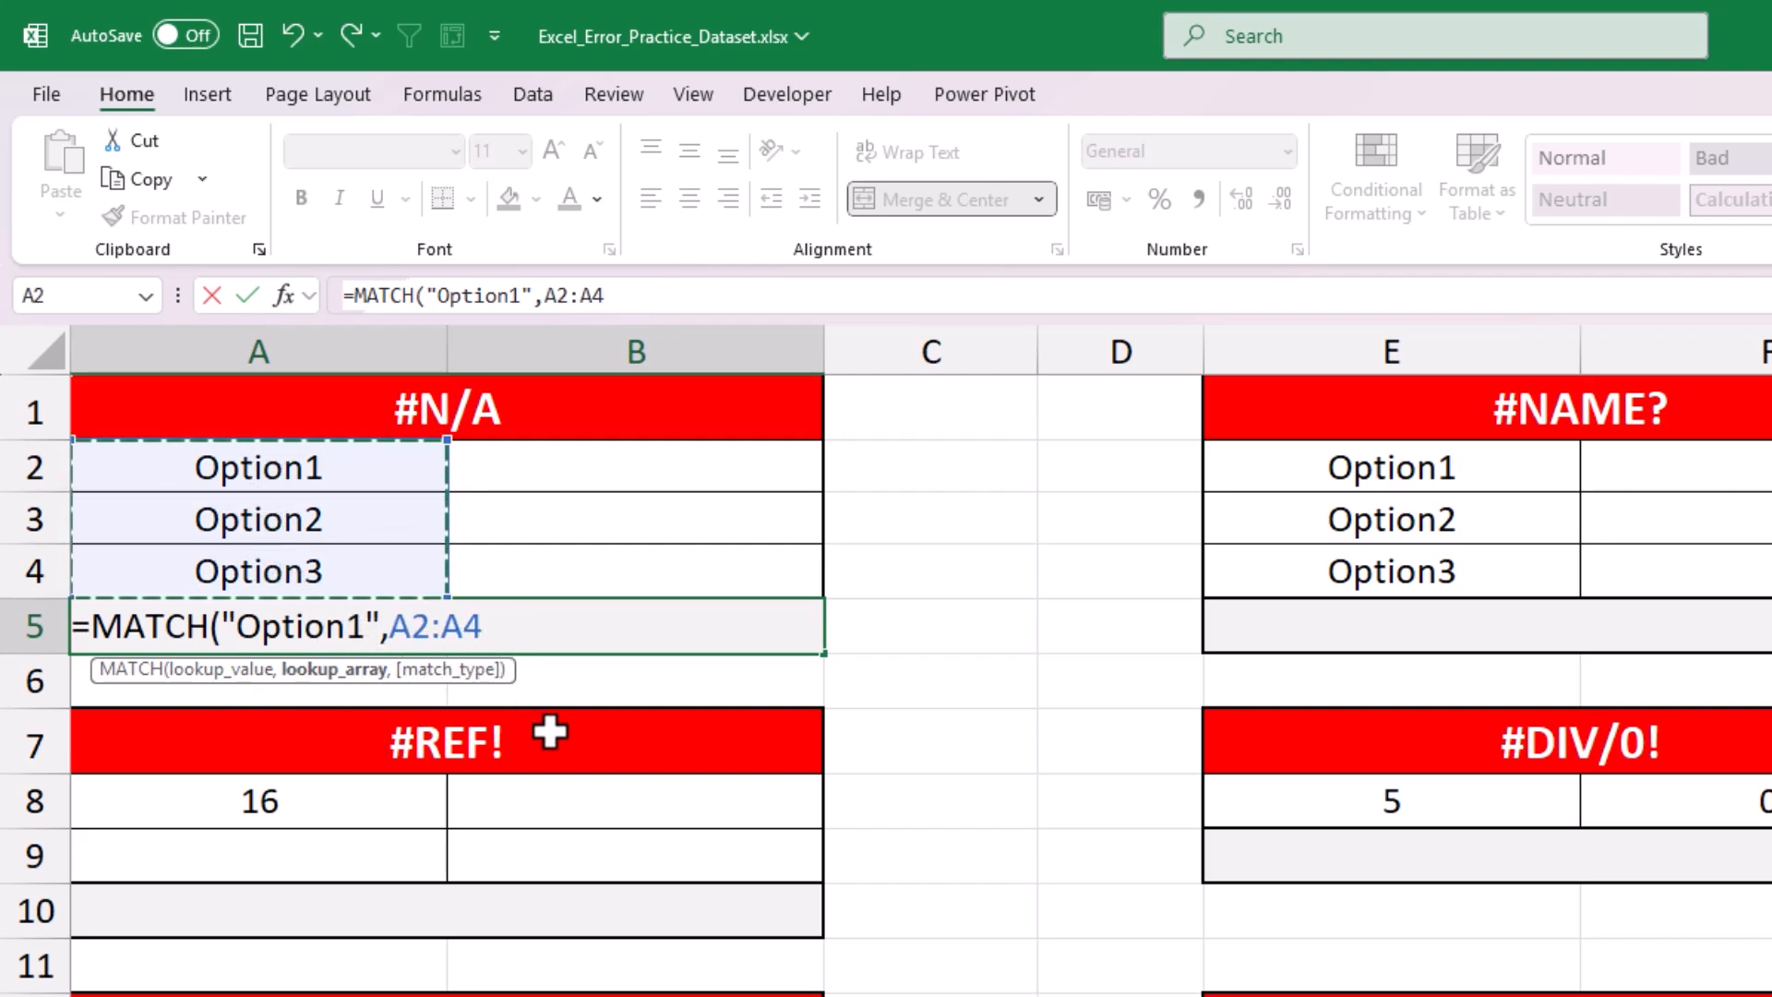
{"action": "type", "text": ","}
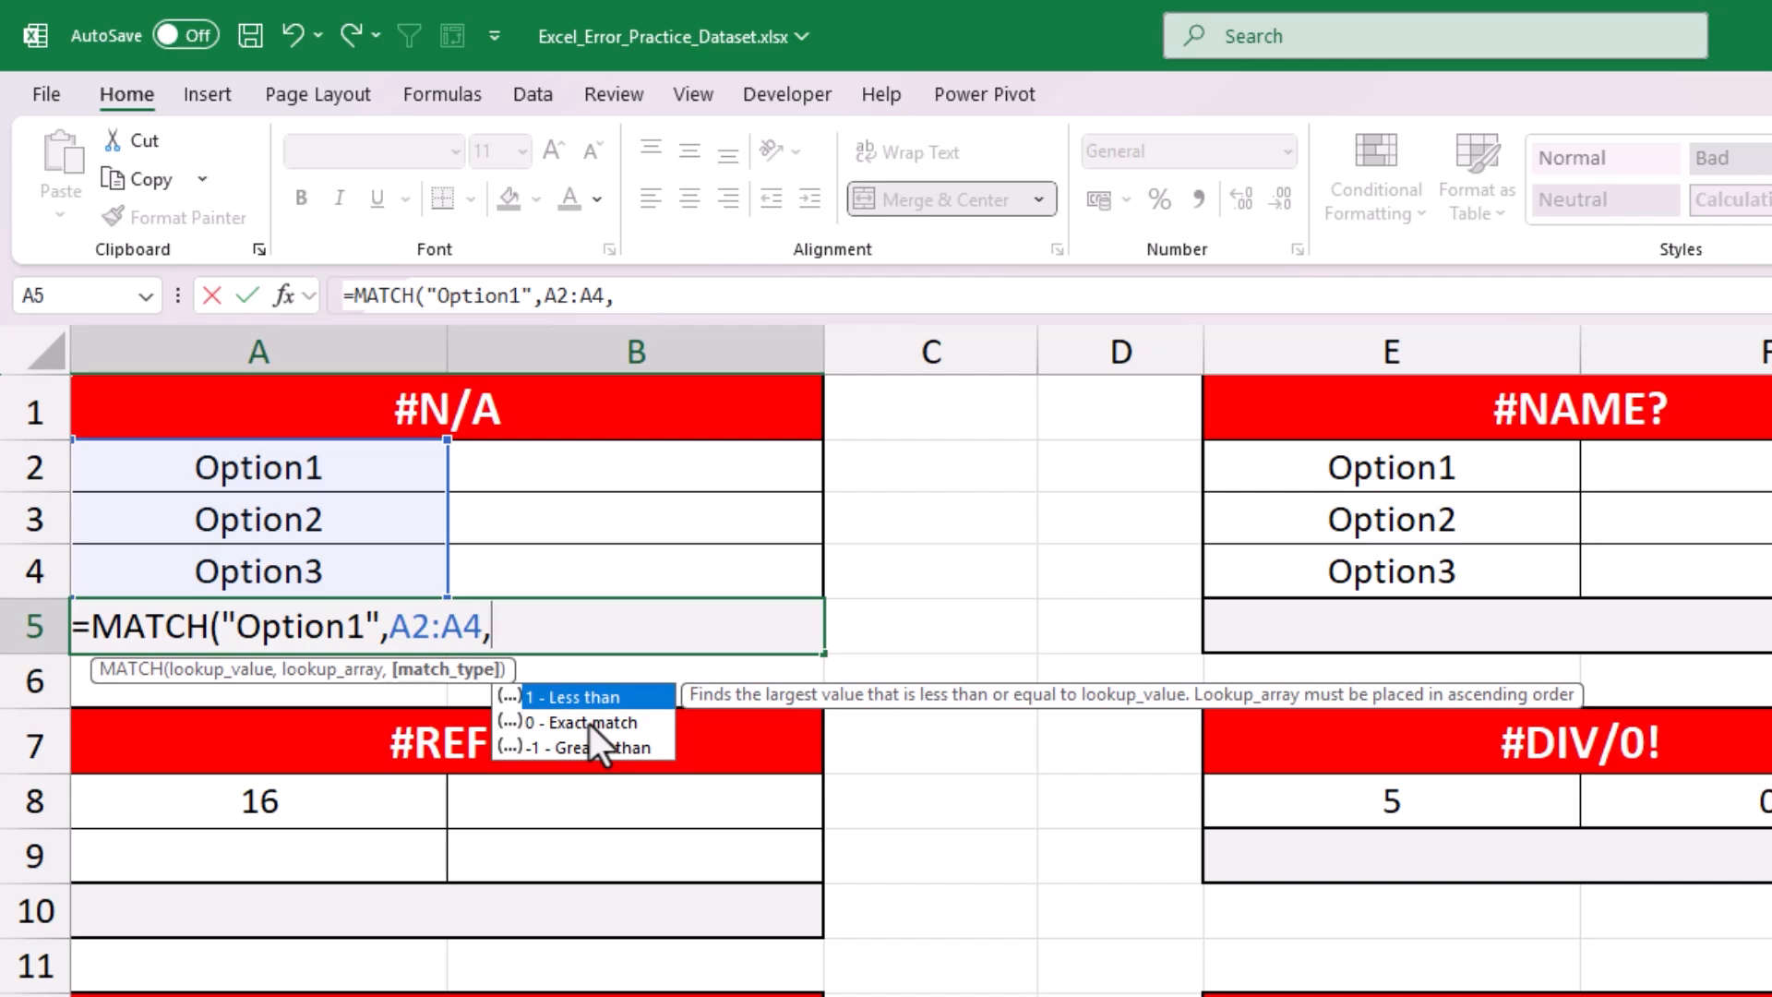
{"action": "double_click", "coordinate": [642, 722]}
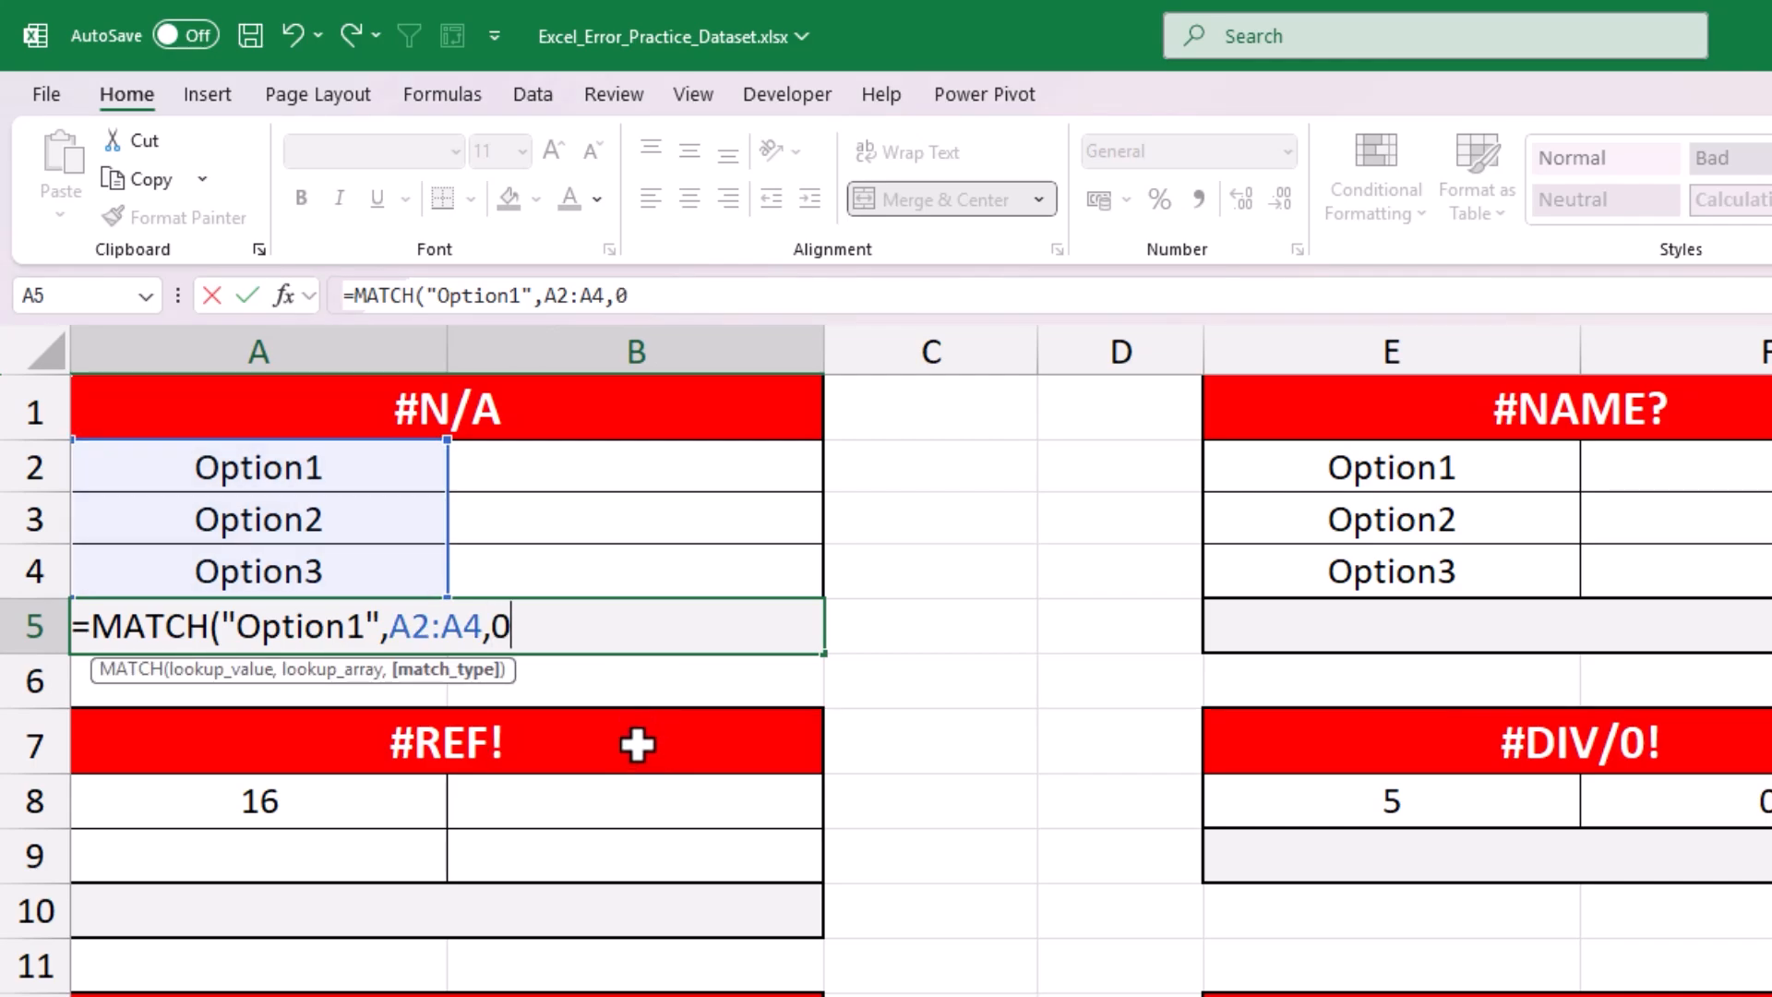
{"action": "type", "text": ")"}
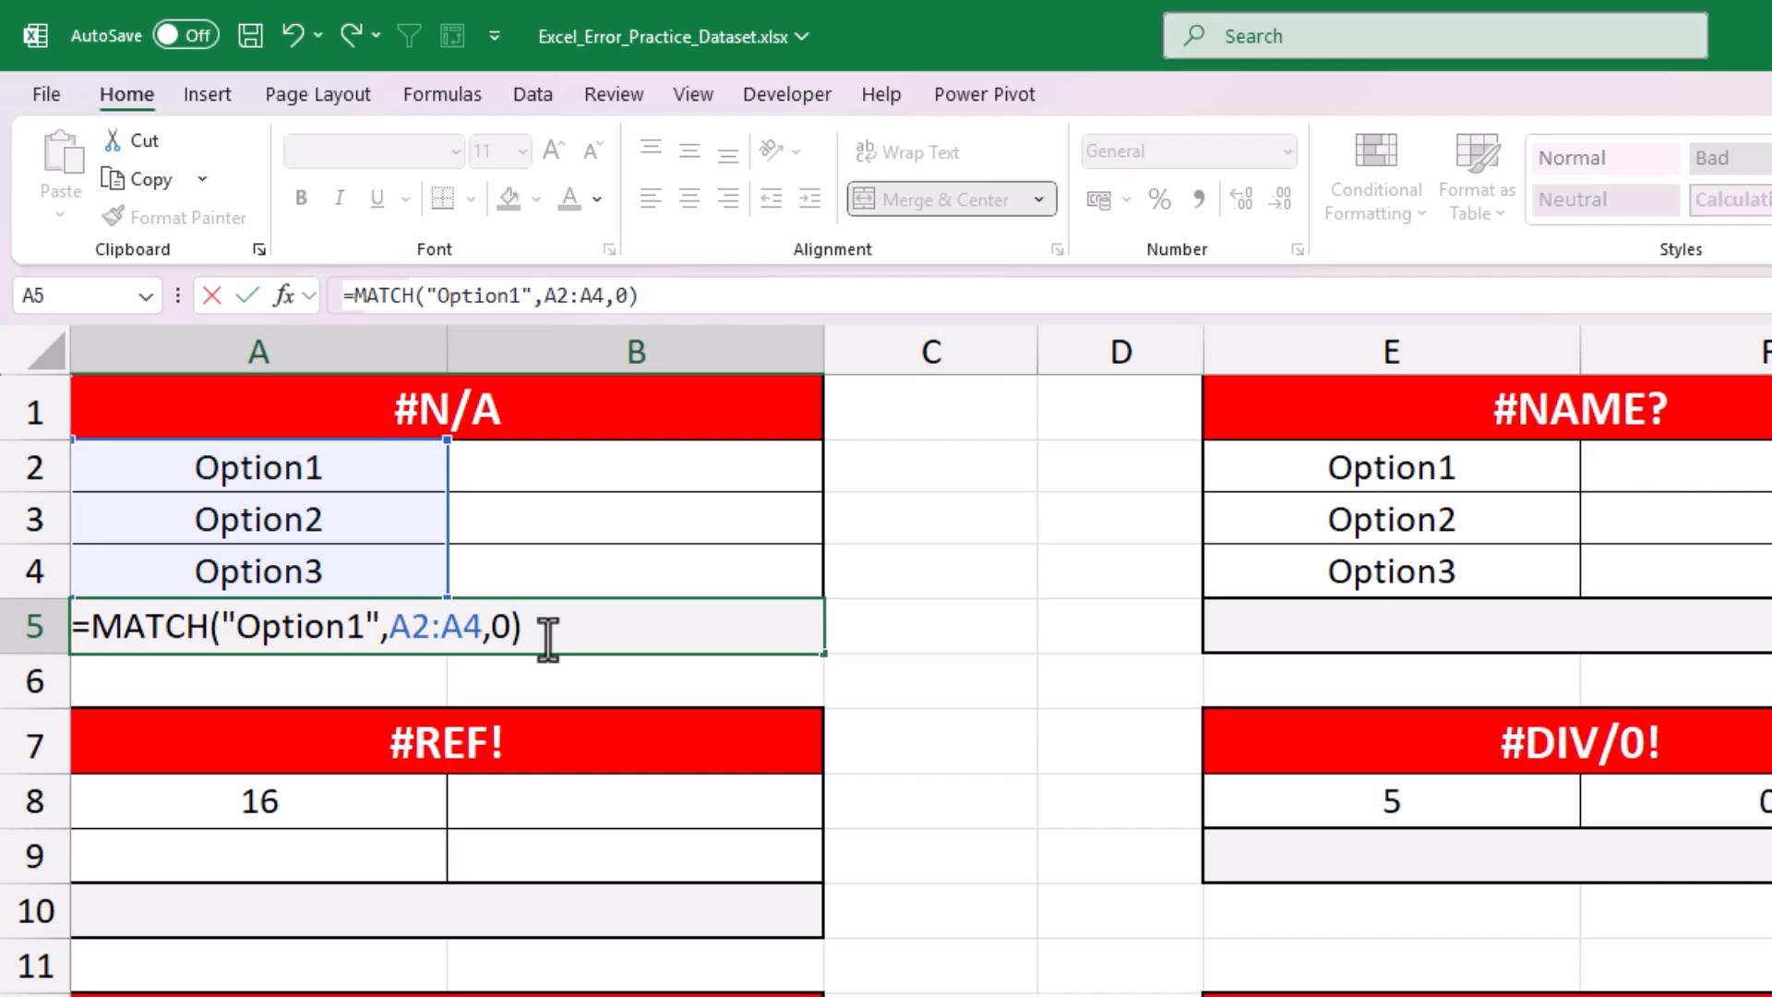
{"action": "key", "text": "Return"}
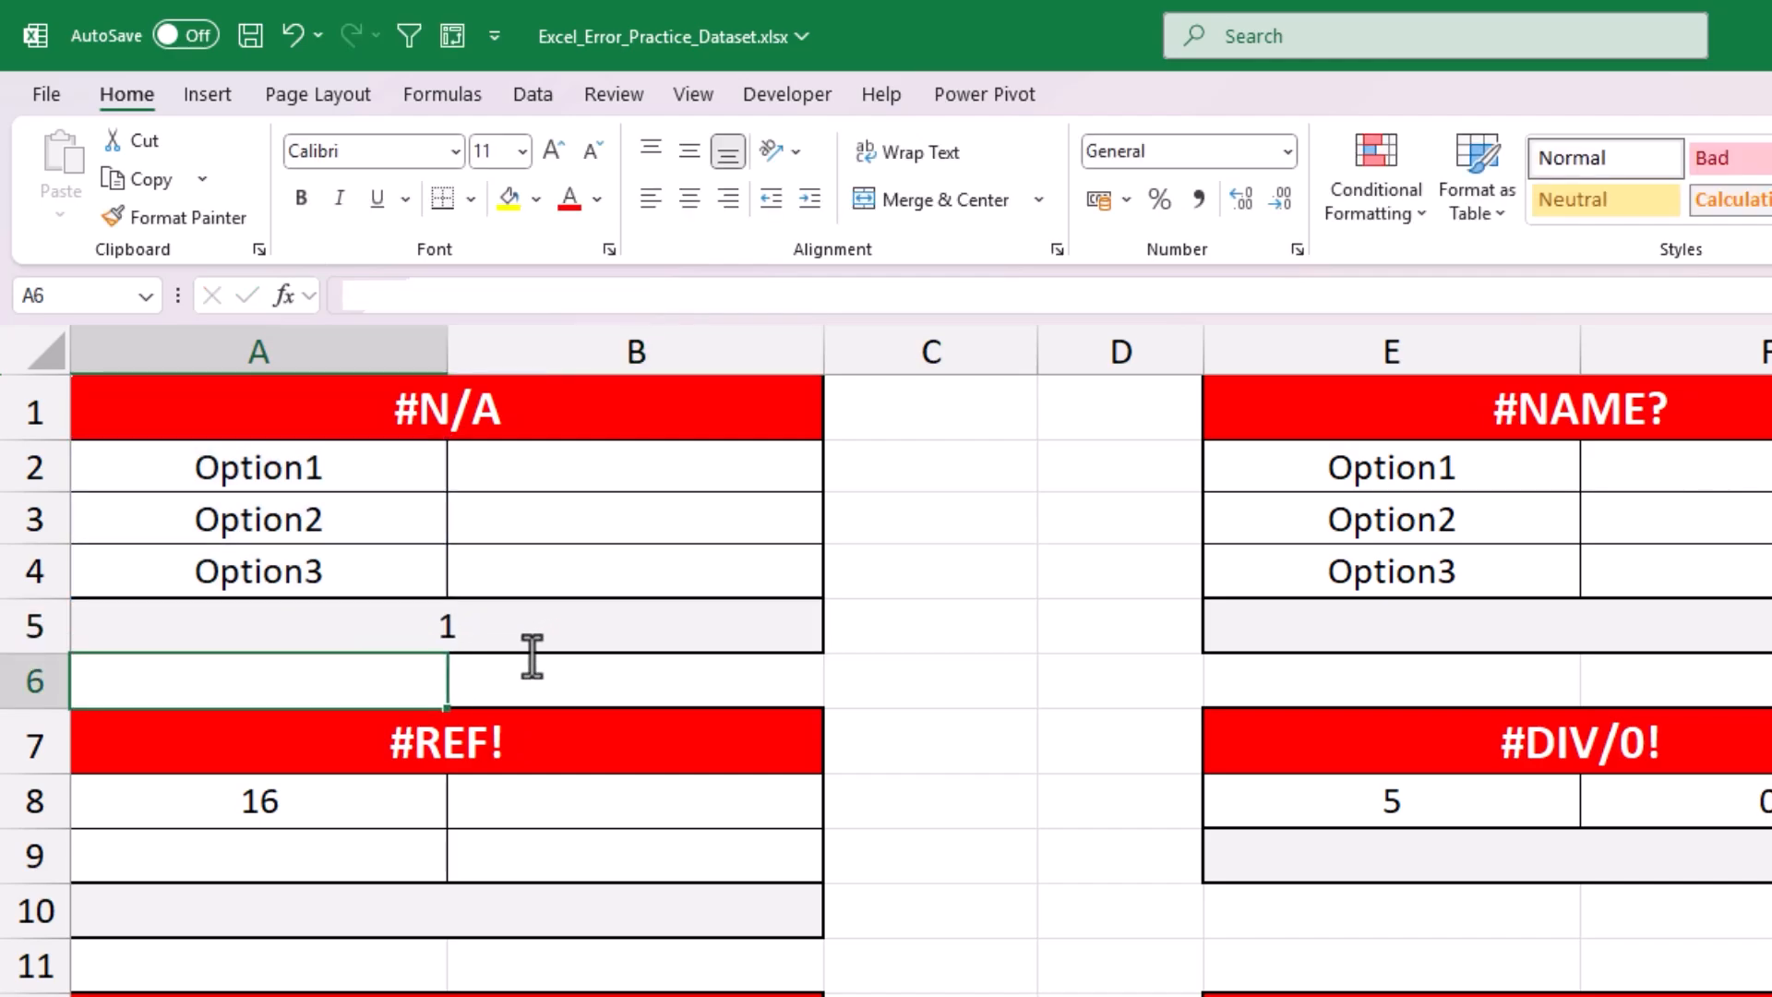
Step: Change the lookup value in the A5 MATCH formula to "Option4", which is missing from the list
{"action": "left_click", "coordinate": [609, 625]}
{"action": "double_click", "coordinate": [633, 623]}
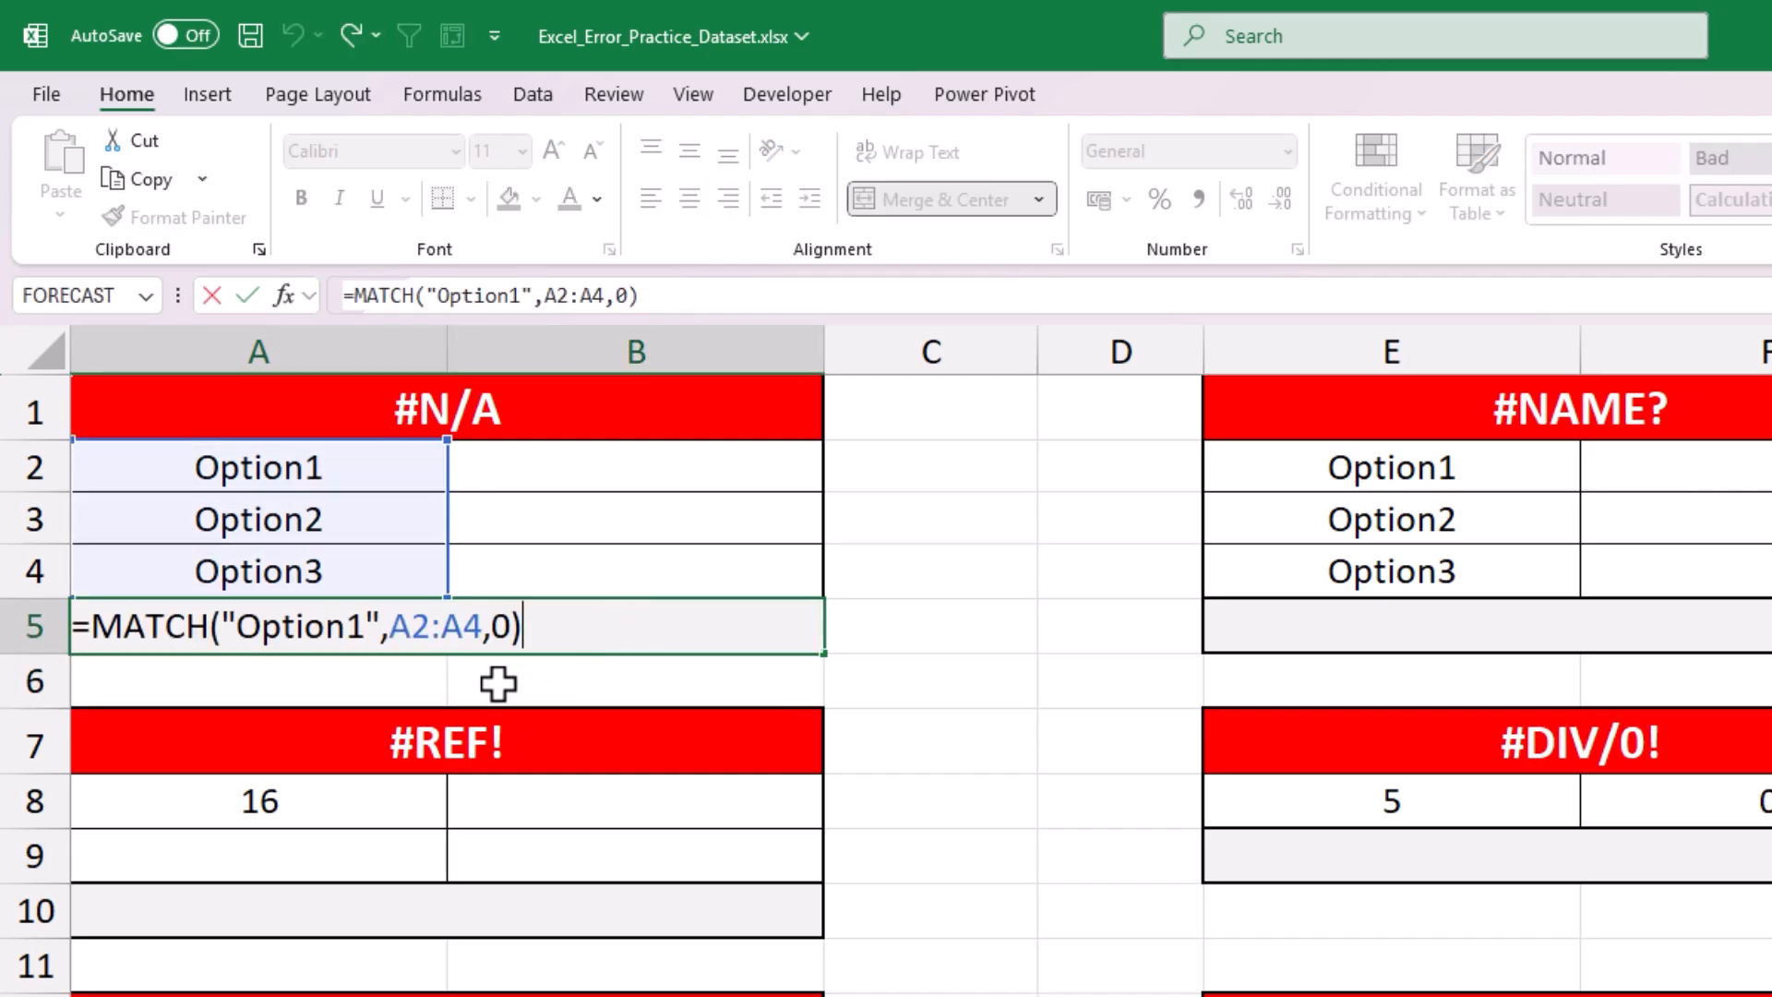
{"action": "left_click", "coordinate": [368, 634]}
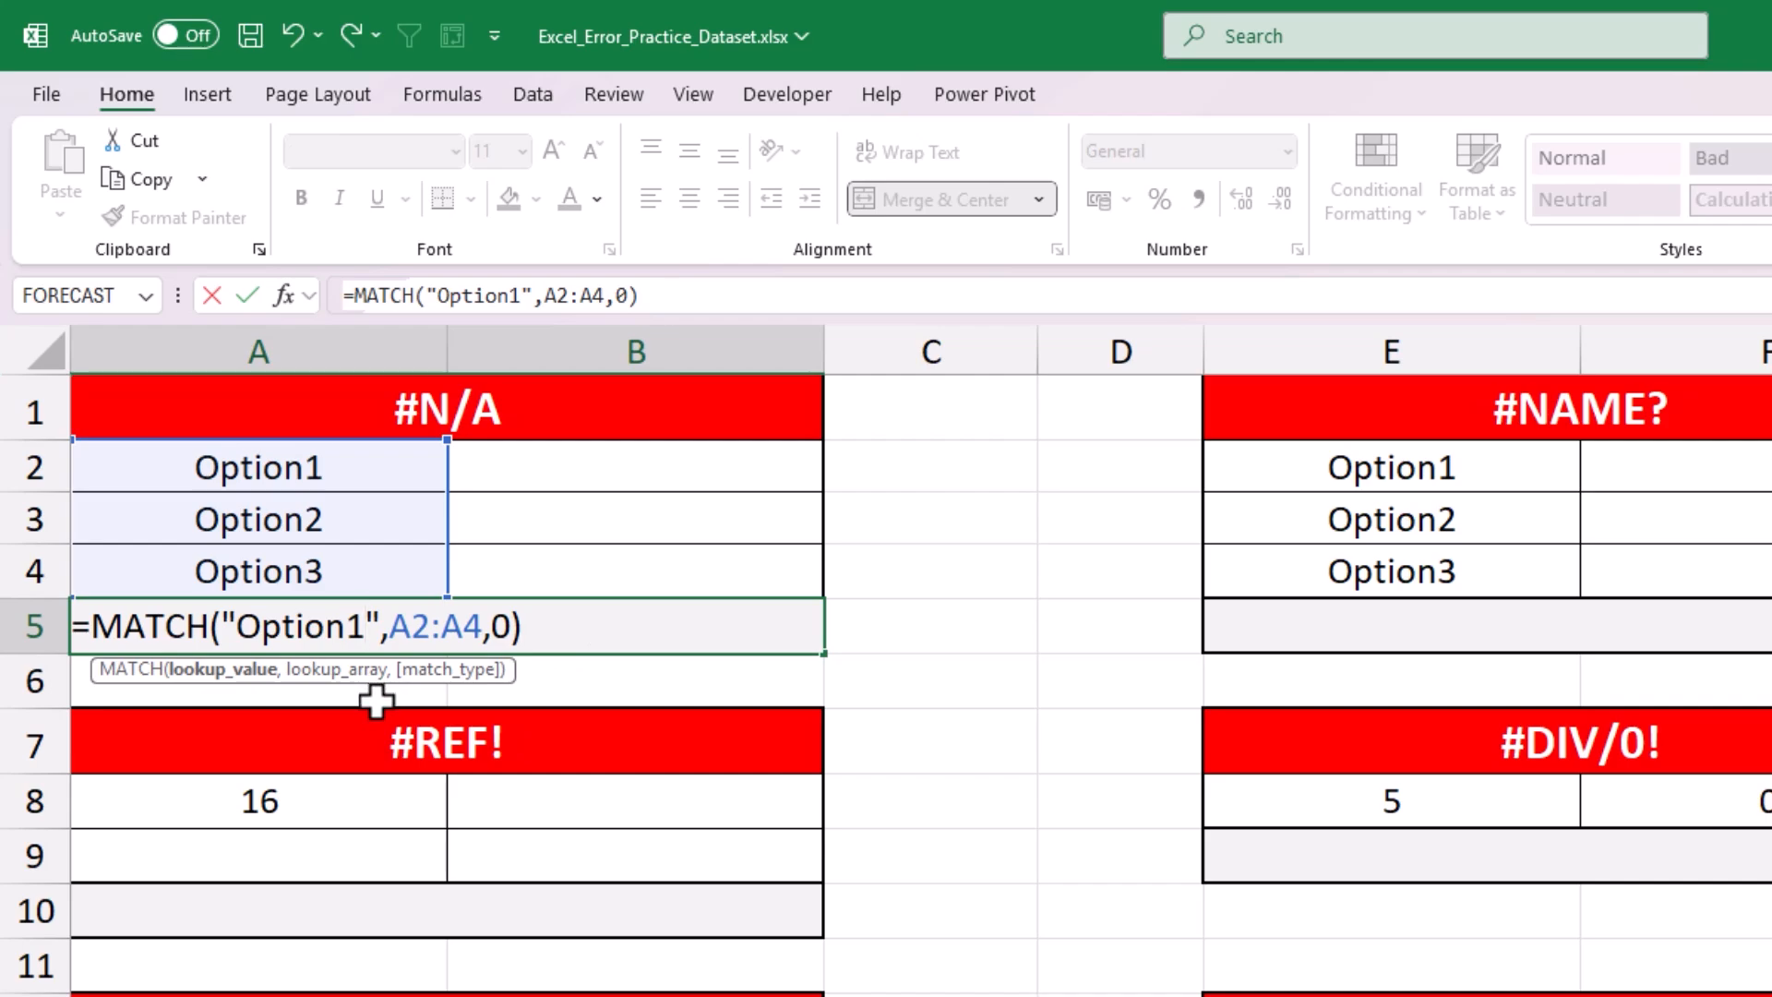
{"action": "key", "text": "BackSpace"}
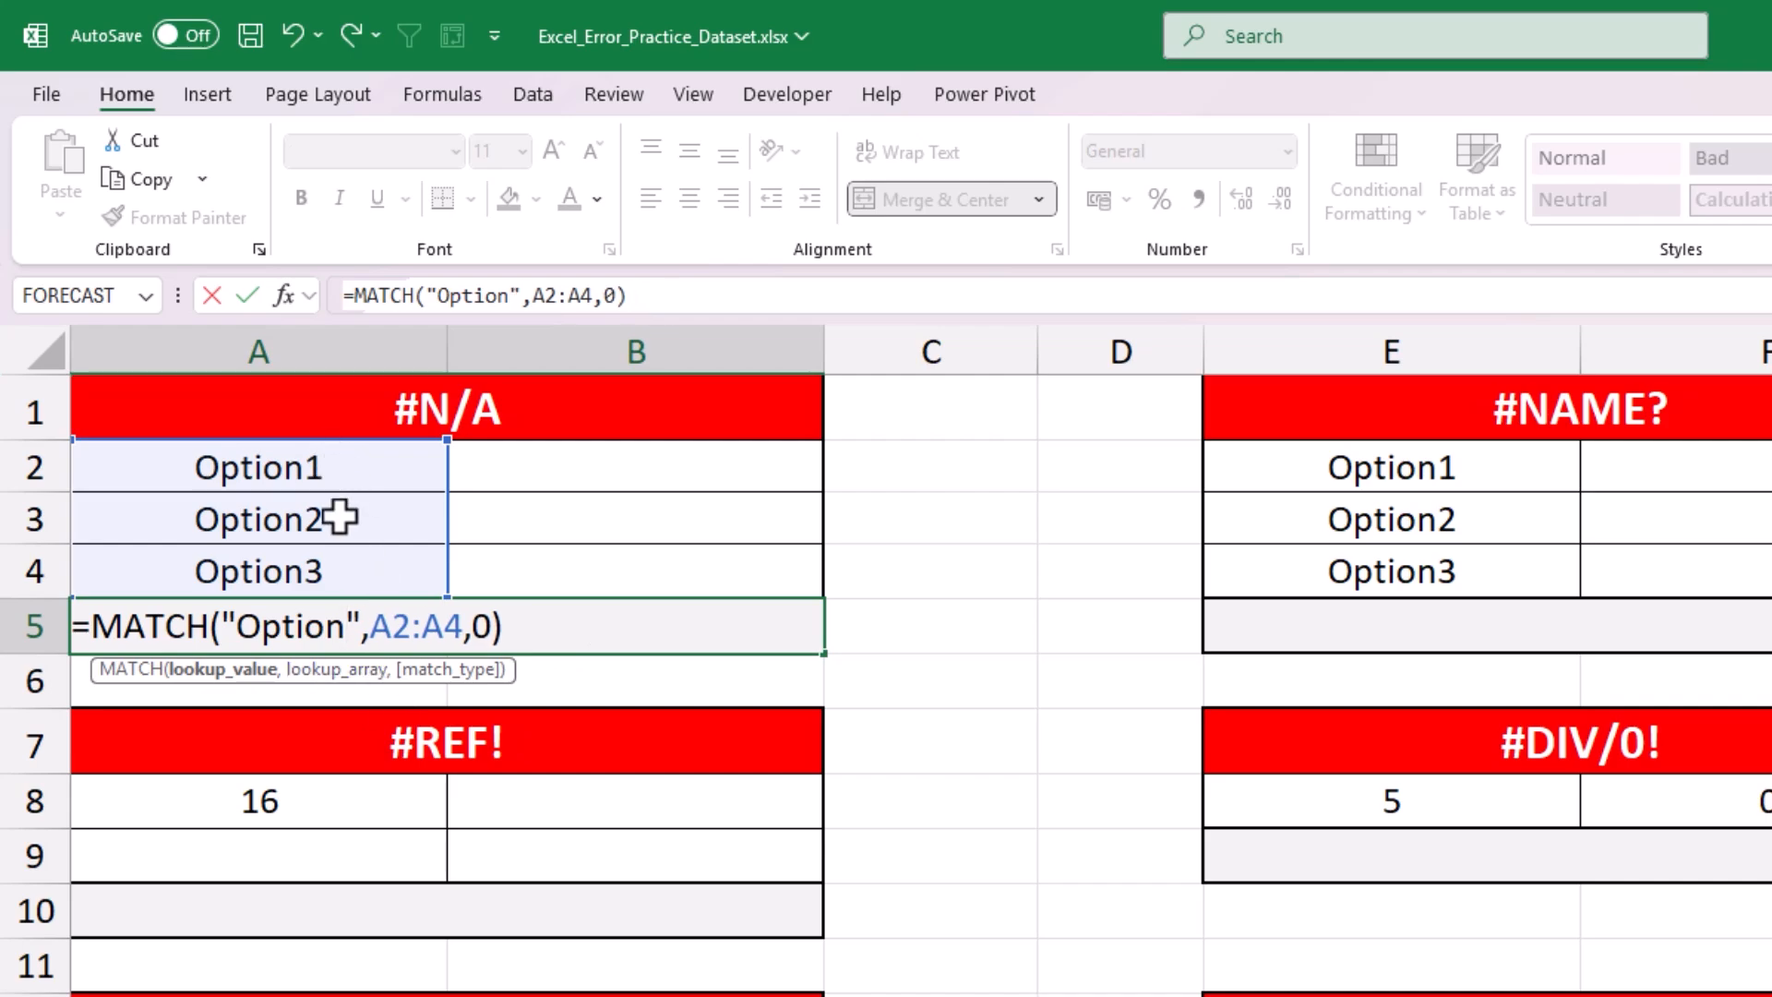
{"action": "type", "text": "4"}
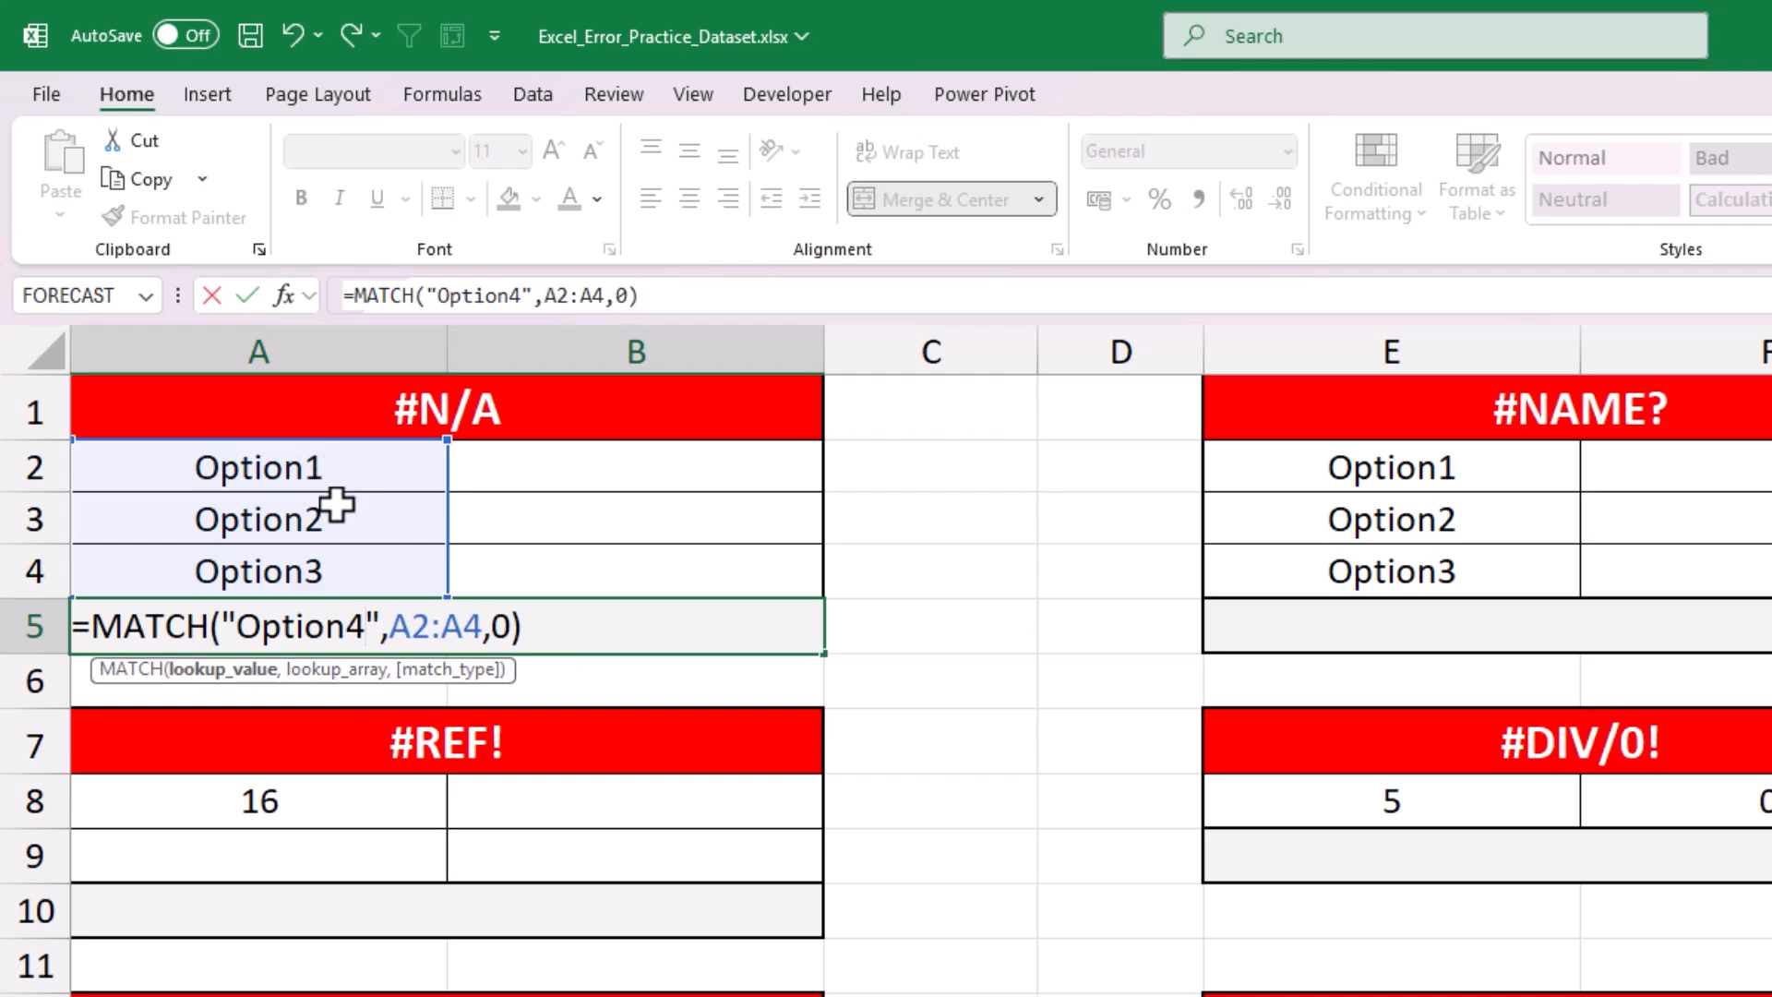
{"action": "left_click", "coordinate": [598, 628]}
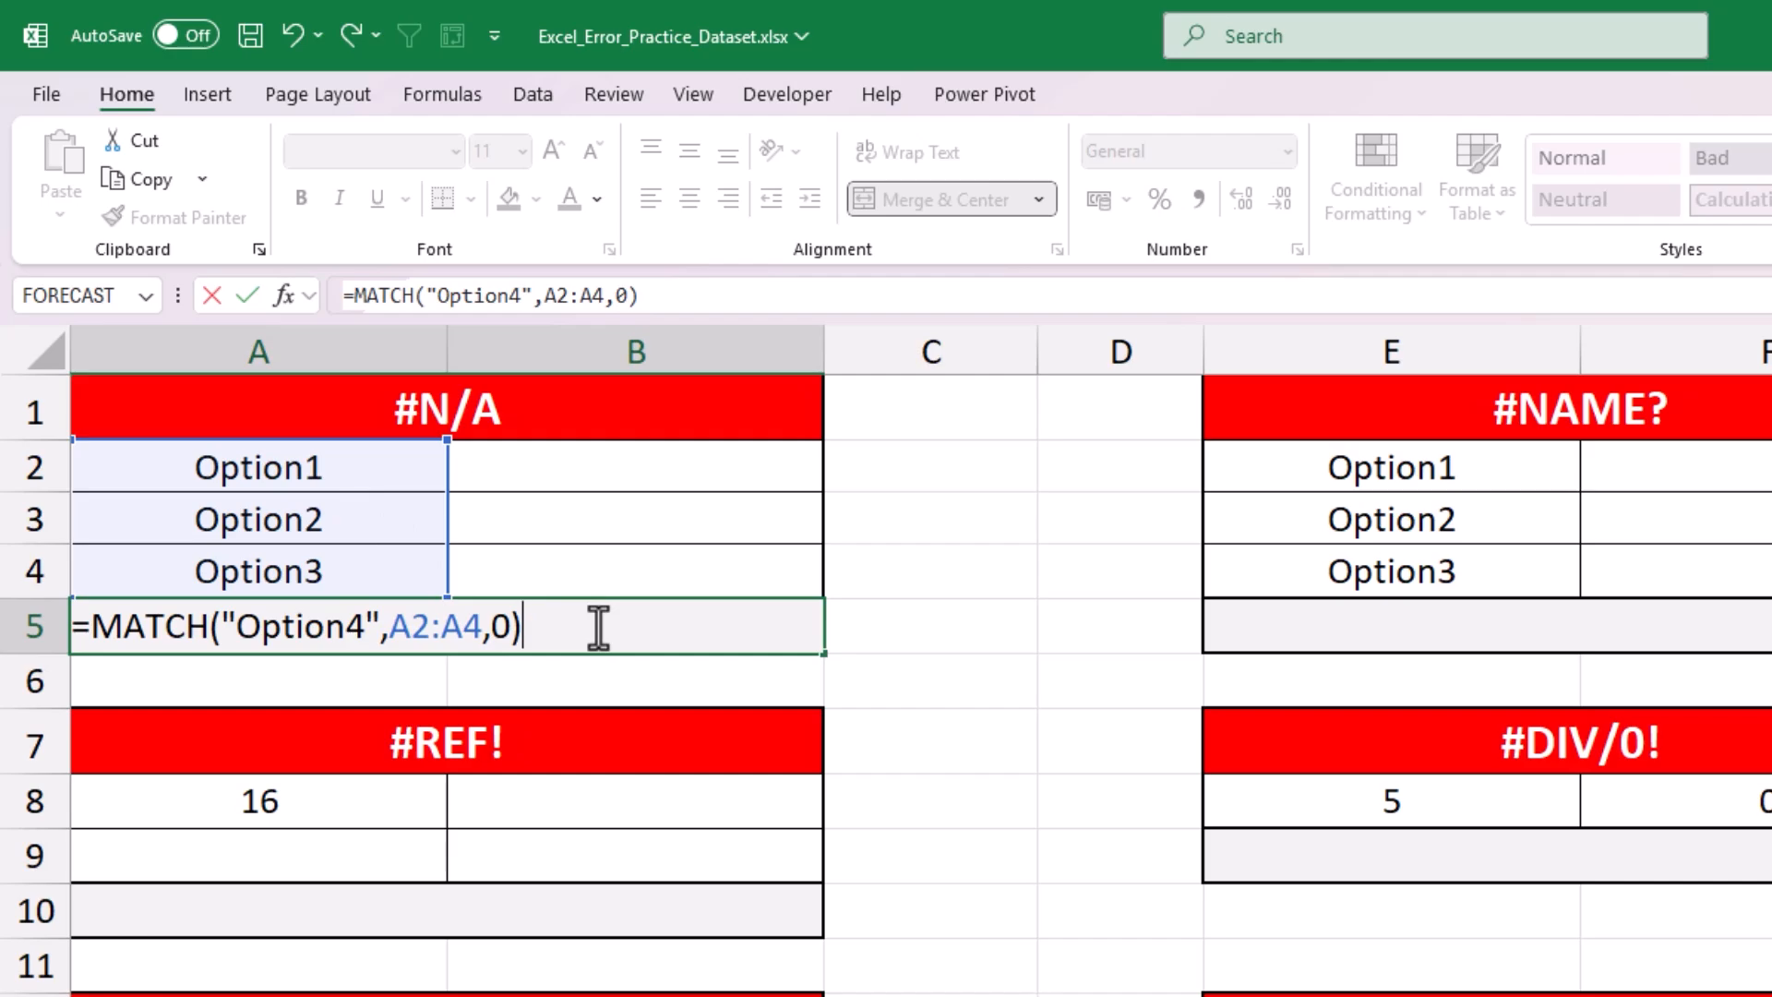
{"action": "key", "text": "Return"}
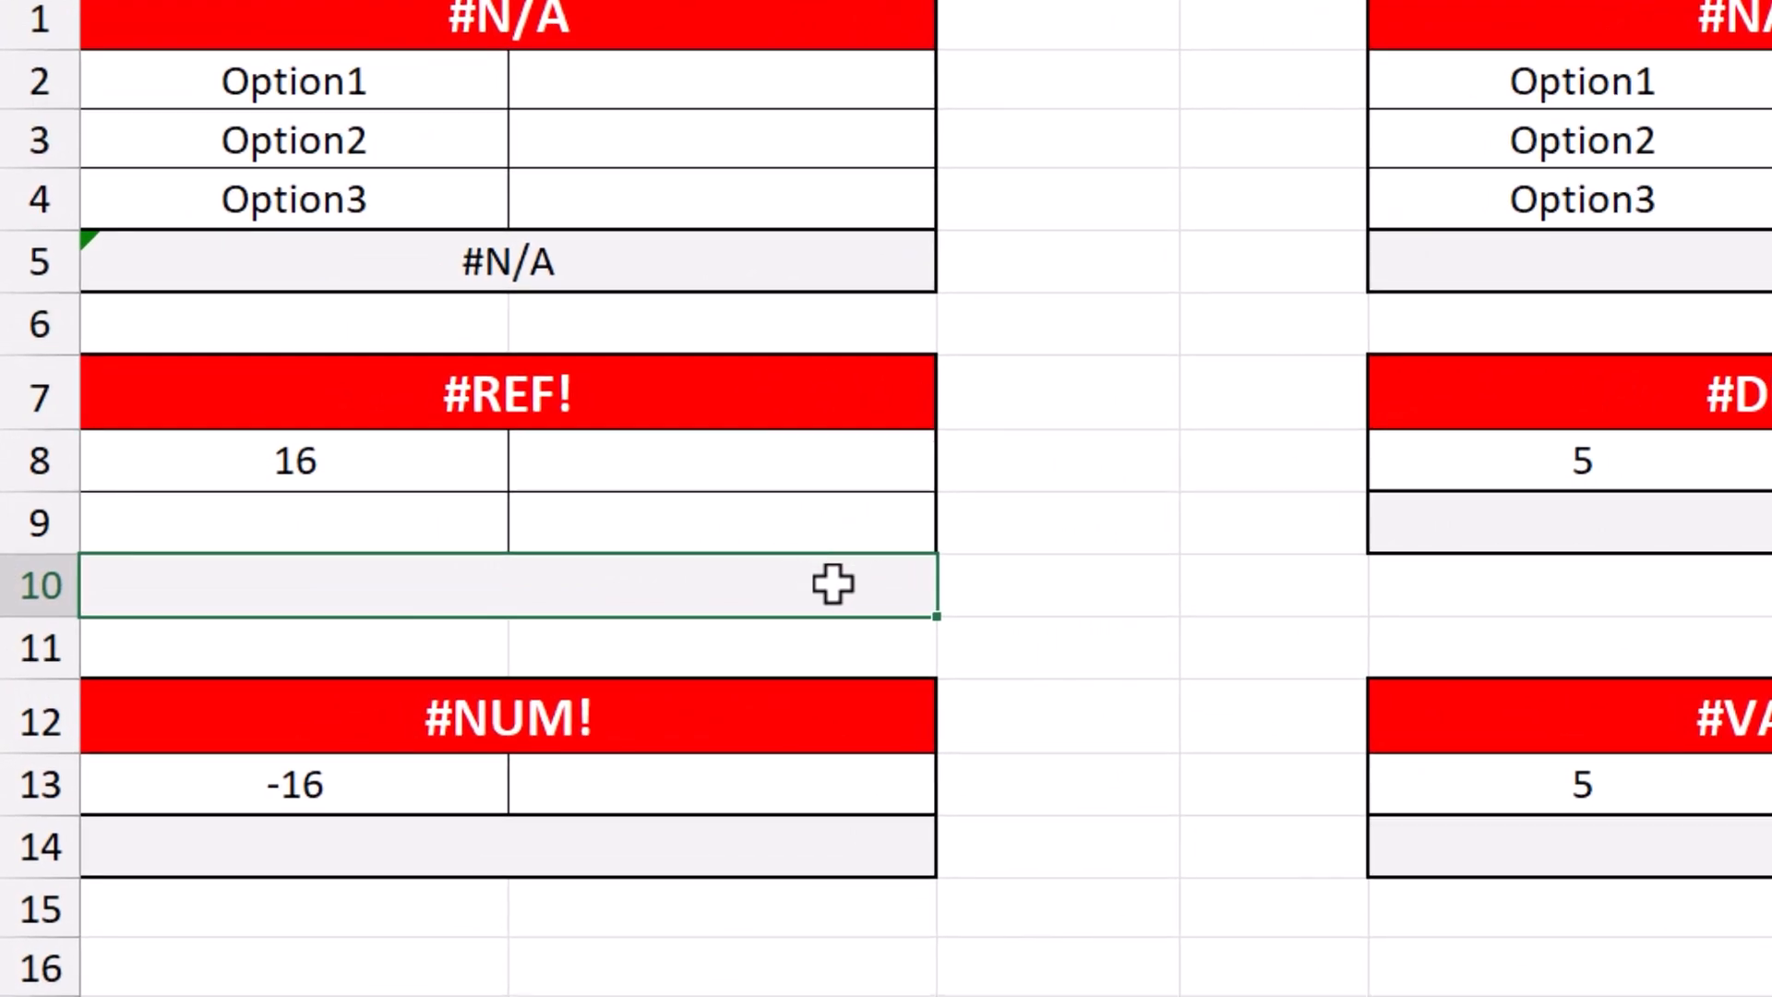
Step: Enter the formula =A8*100 in A10 of the #REF! table
{"action": "type", "text": "="}
{"action": "left_click", "coordinate": [343, 460]}
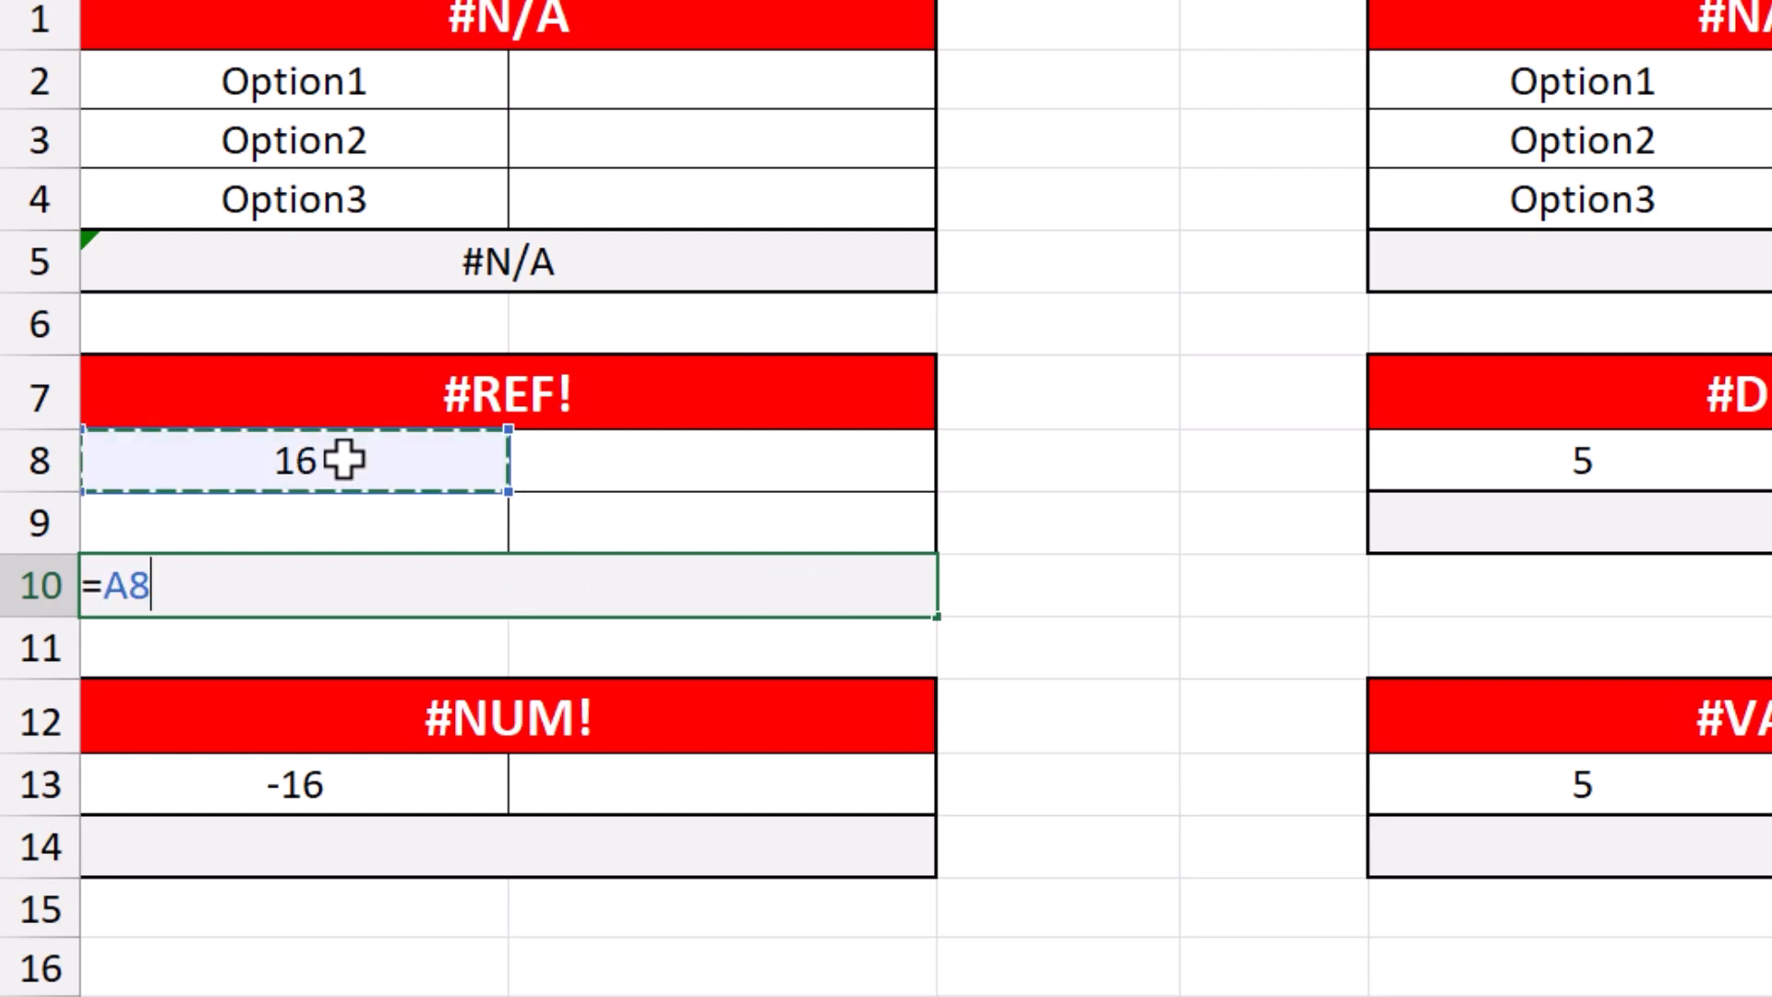
{"action": "type", "text": "*"}
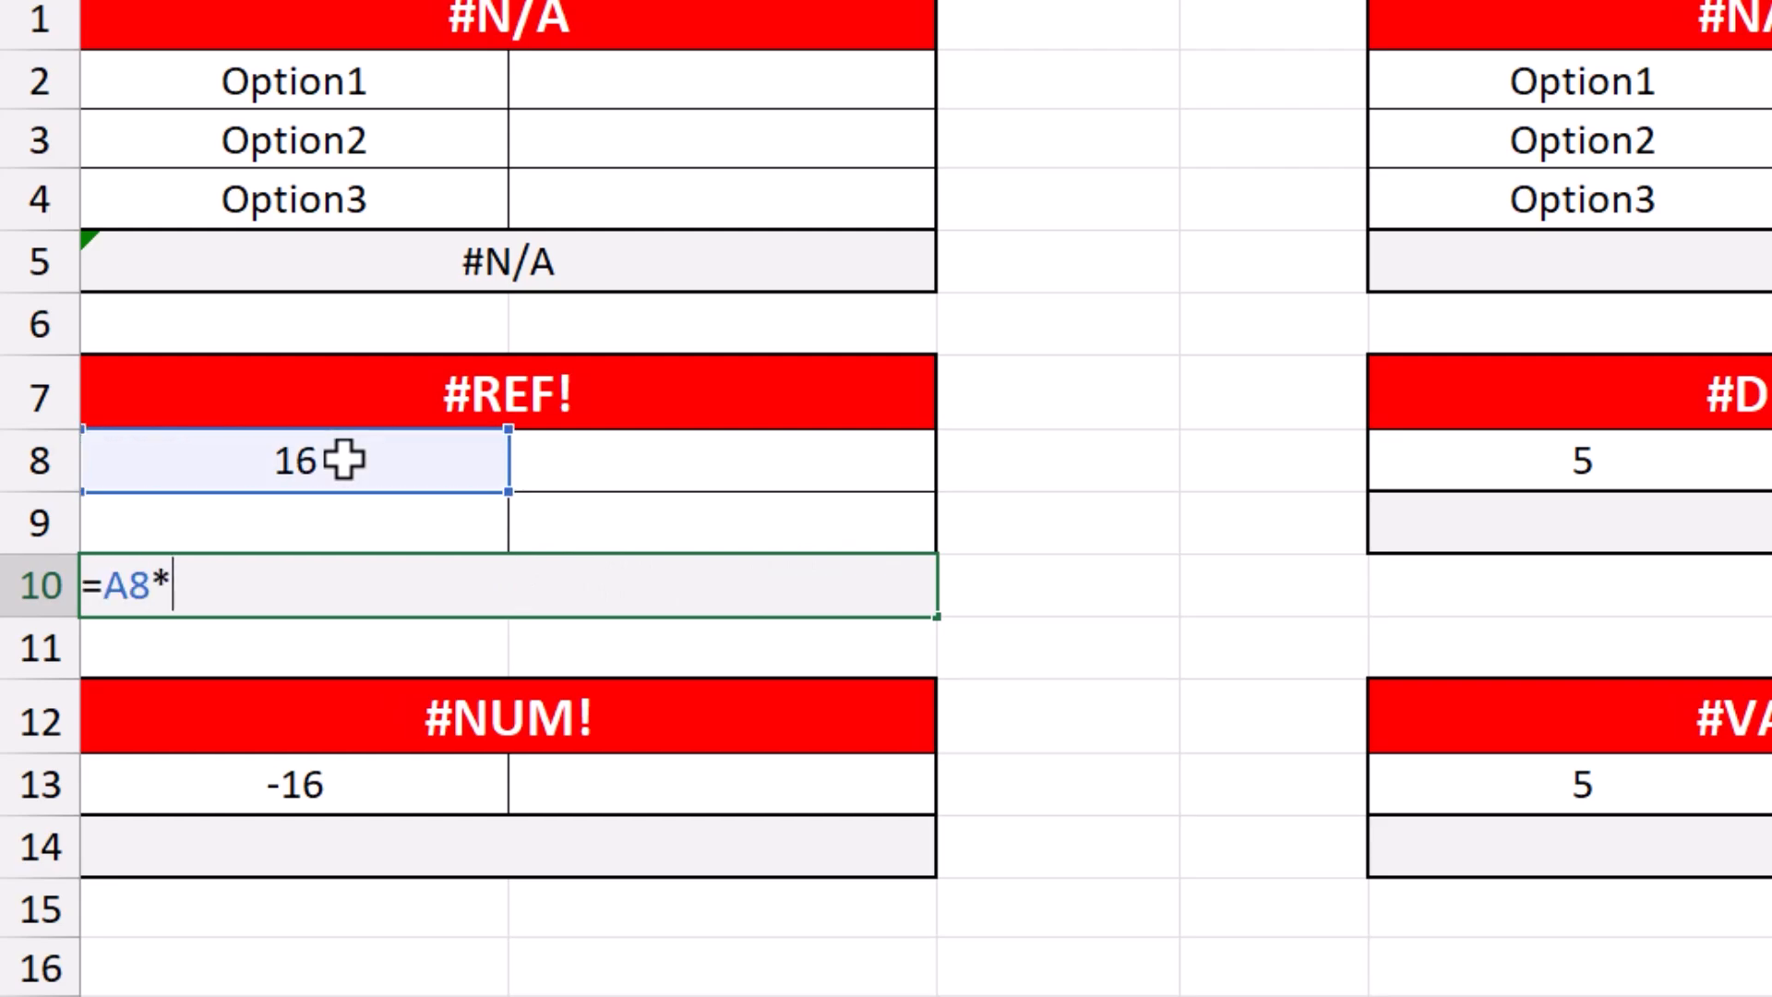
{"action": "type", "text": "100"}
{"action": "key", "text": "Return"}
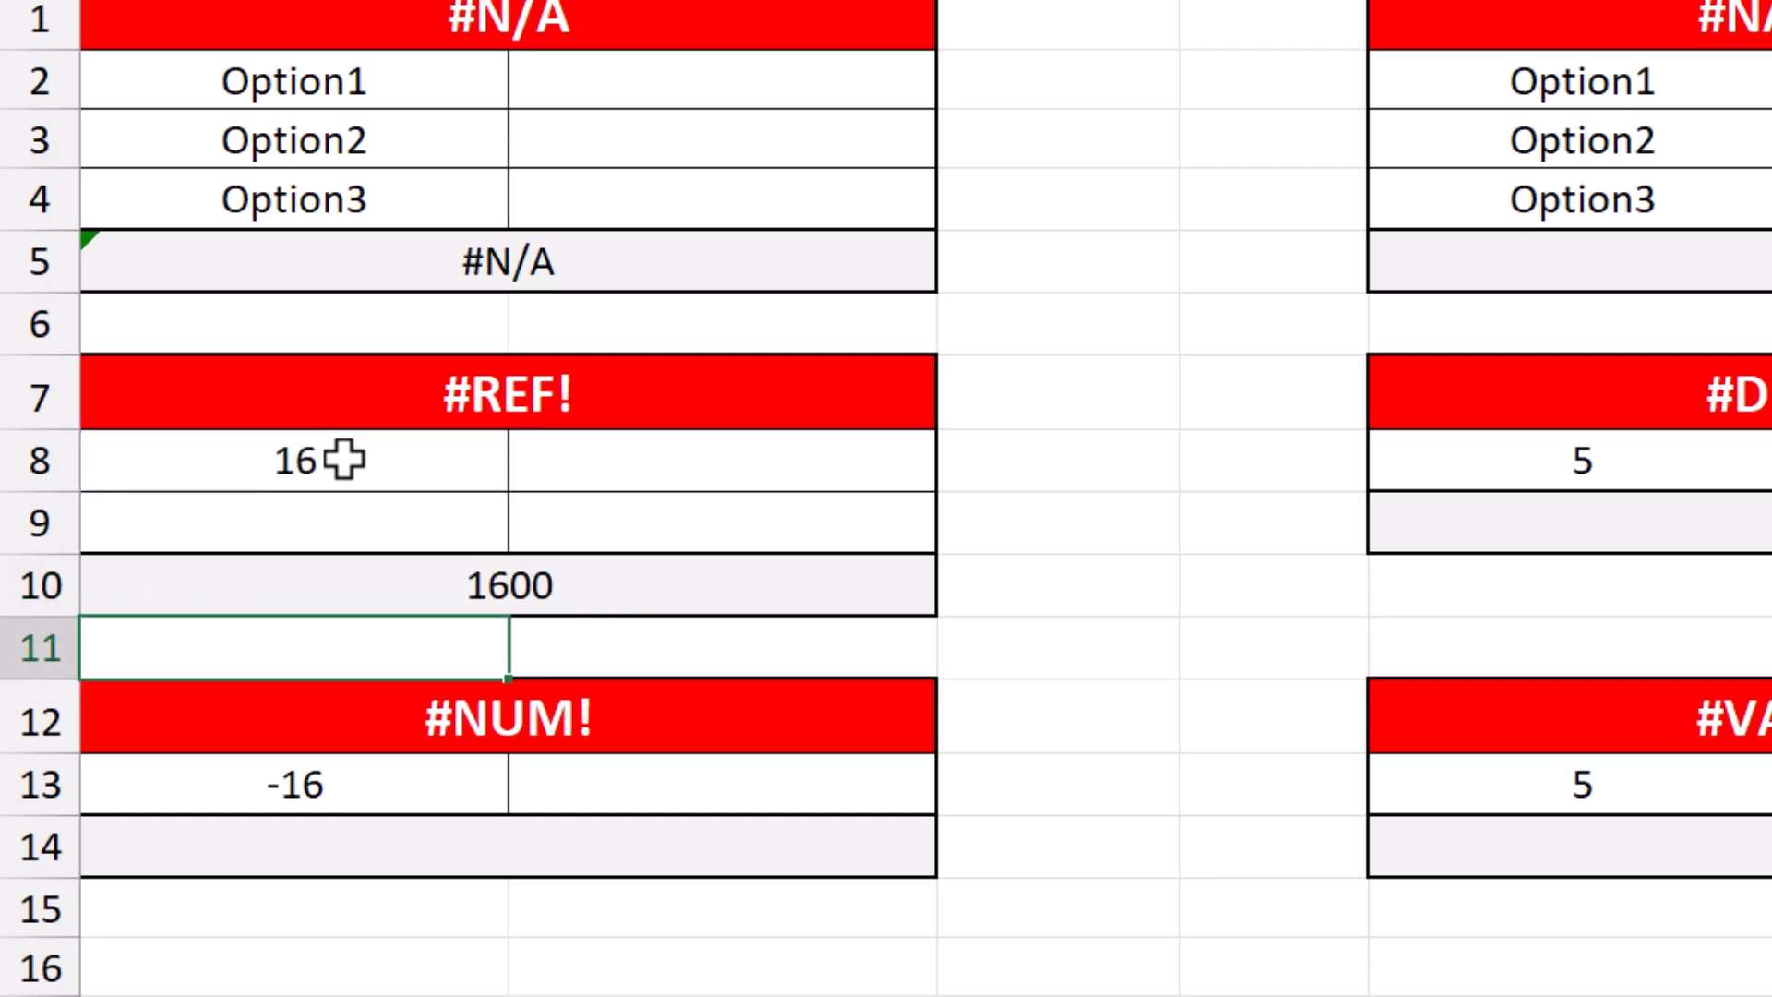
Step: Delete cells A8:B8, referenced by the #REF! table's formula, shifting the cells below up
{"action": "left_click", "coordinate": [475, 585]}
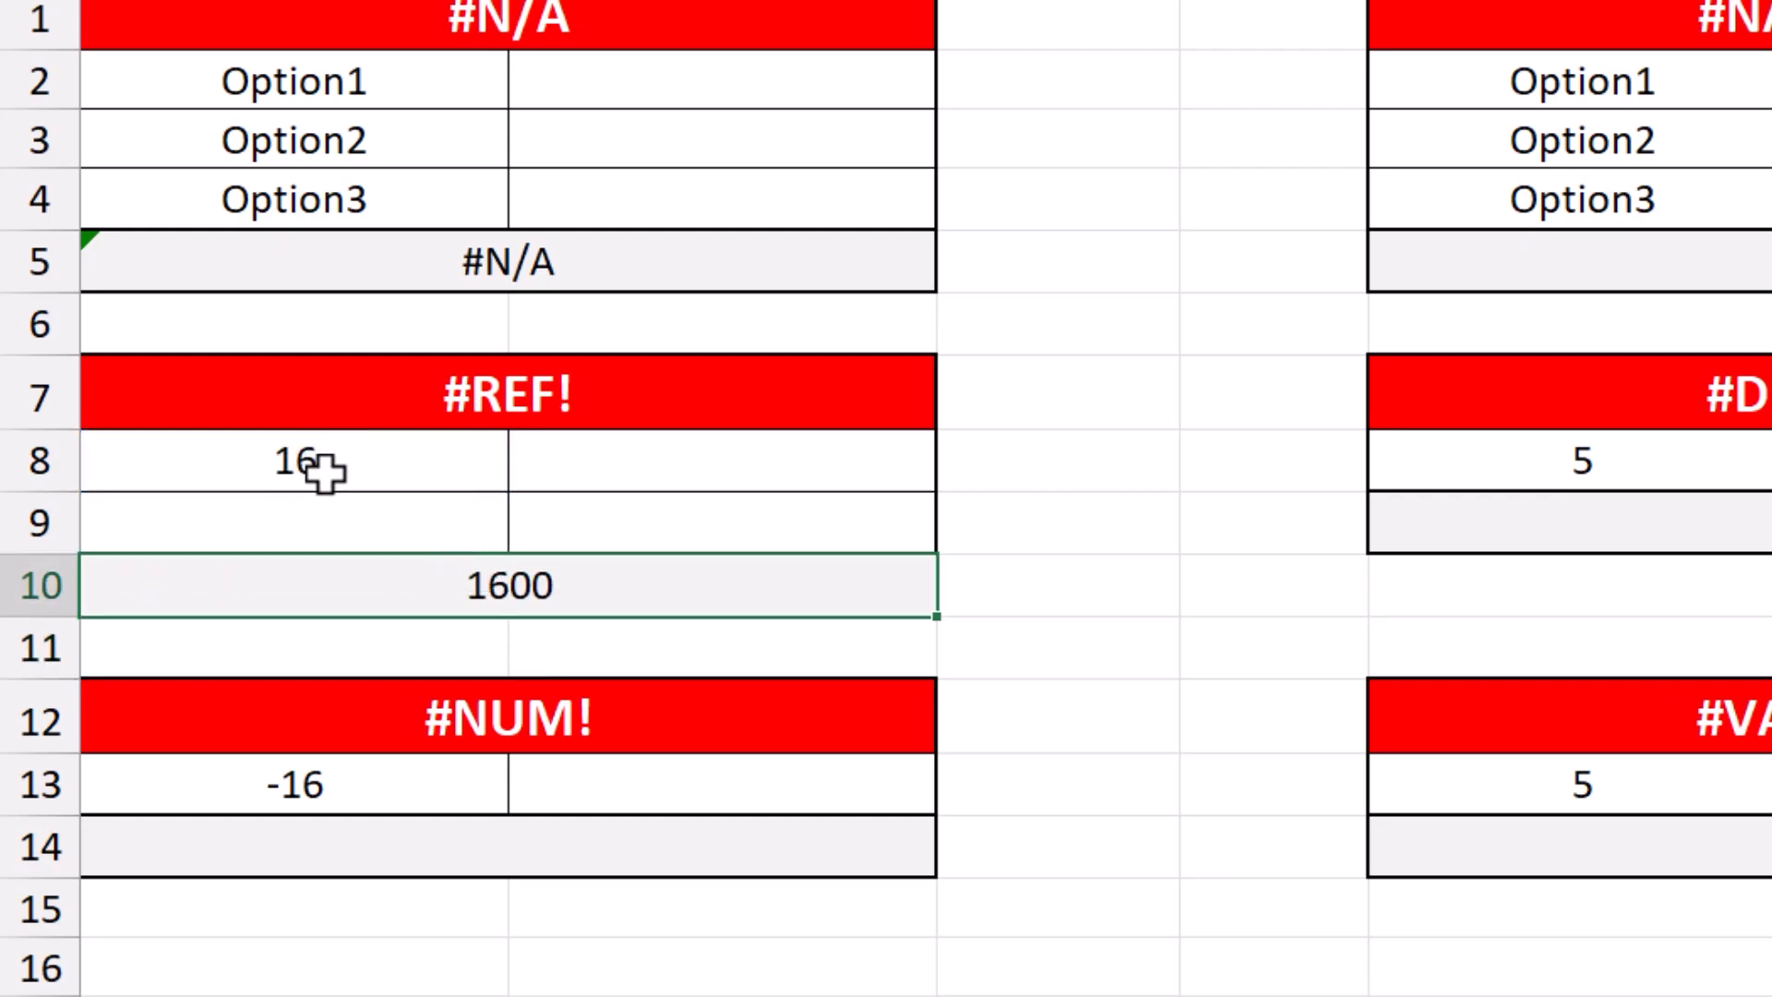
{"action": "left_click_drag", "start_coordinate": [309, 460], "coordinate": [620, 467]}
{"action": "right_click", "coordinate": [621, 466]}
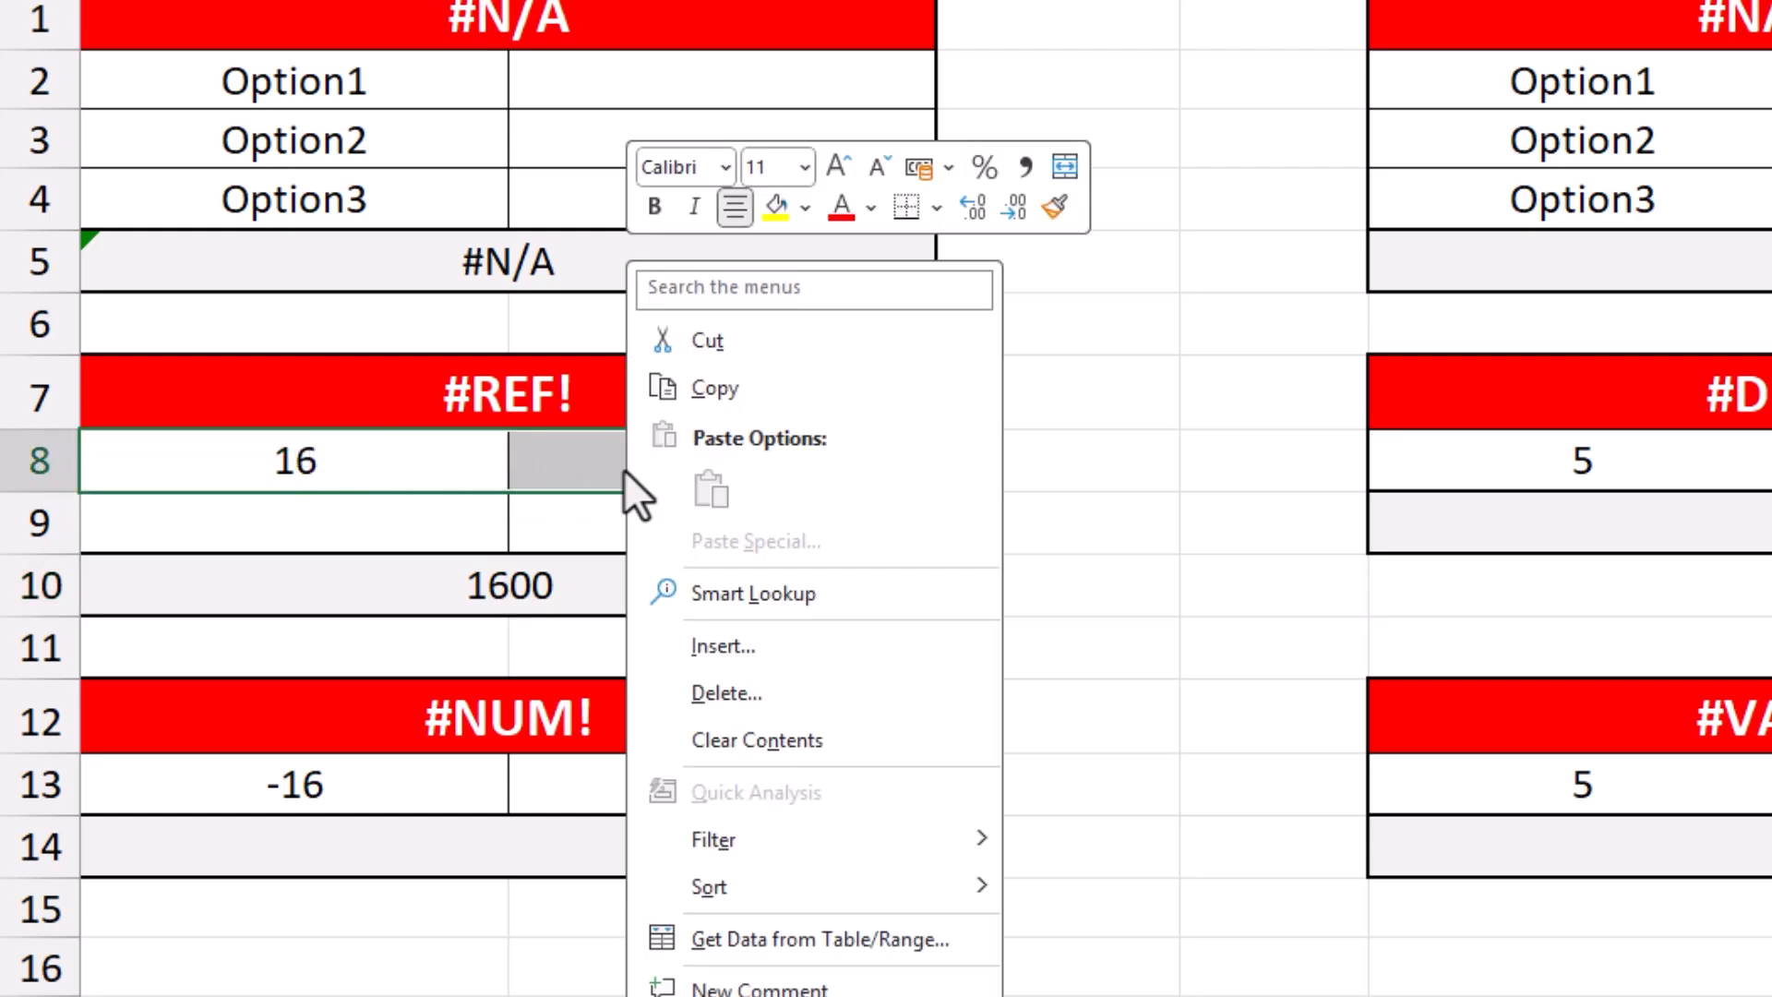
{"action": "left_click", "coordinate": [746, 695]}
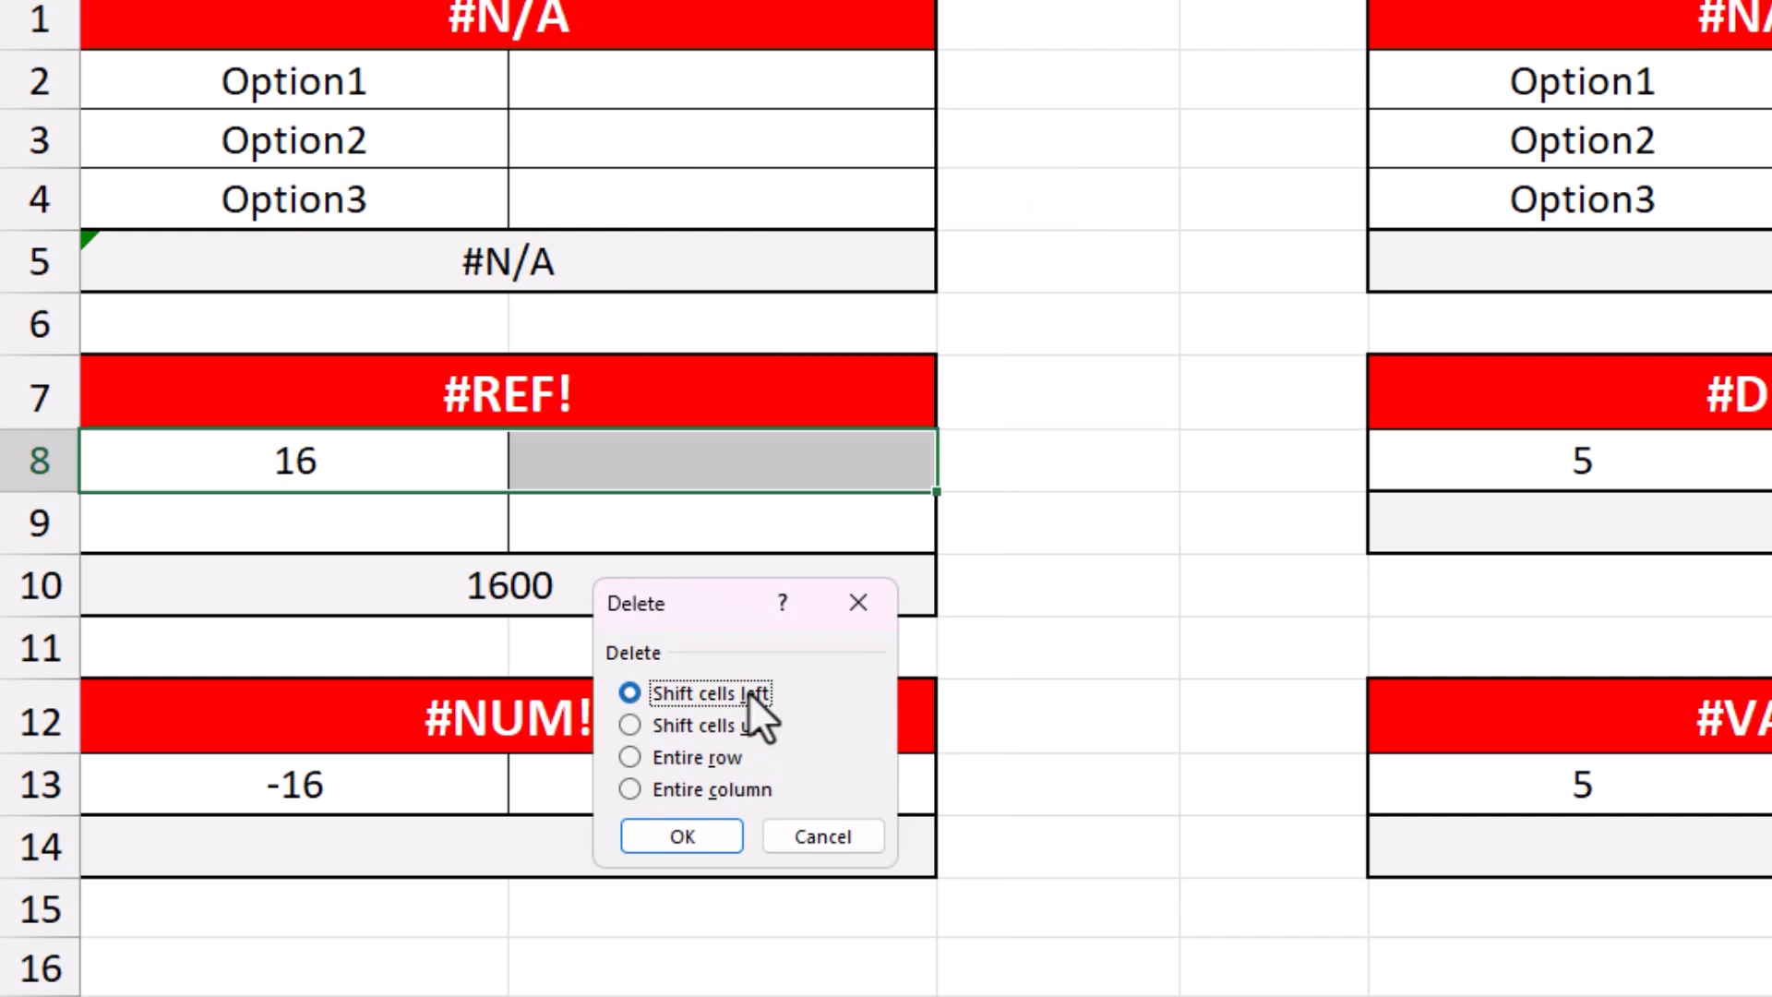
{"action": "left_click", "coordinate": [718, 726]}
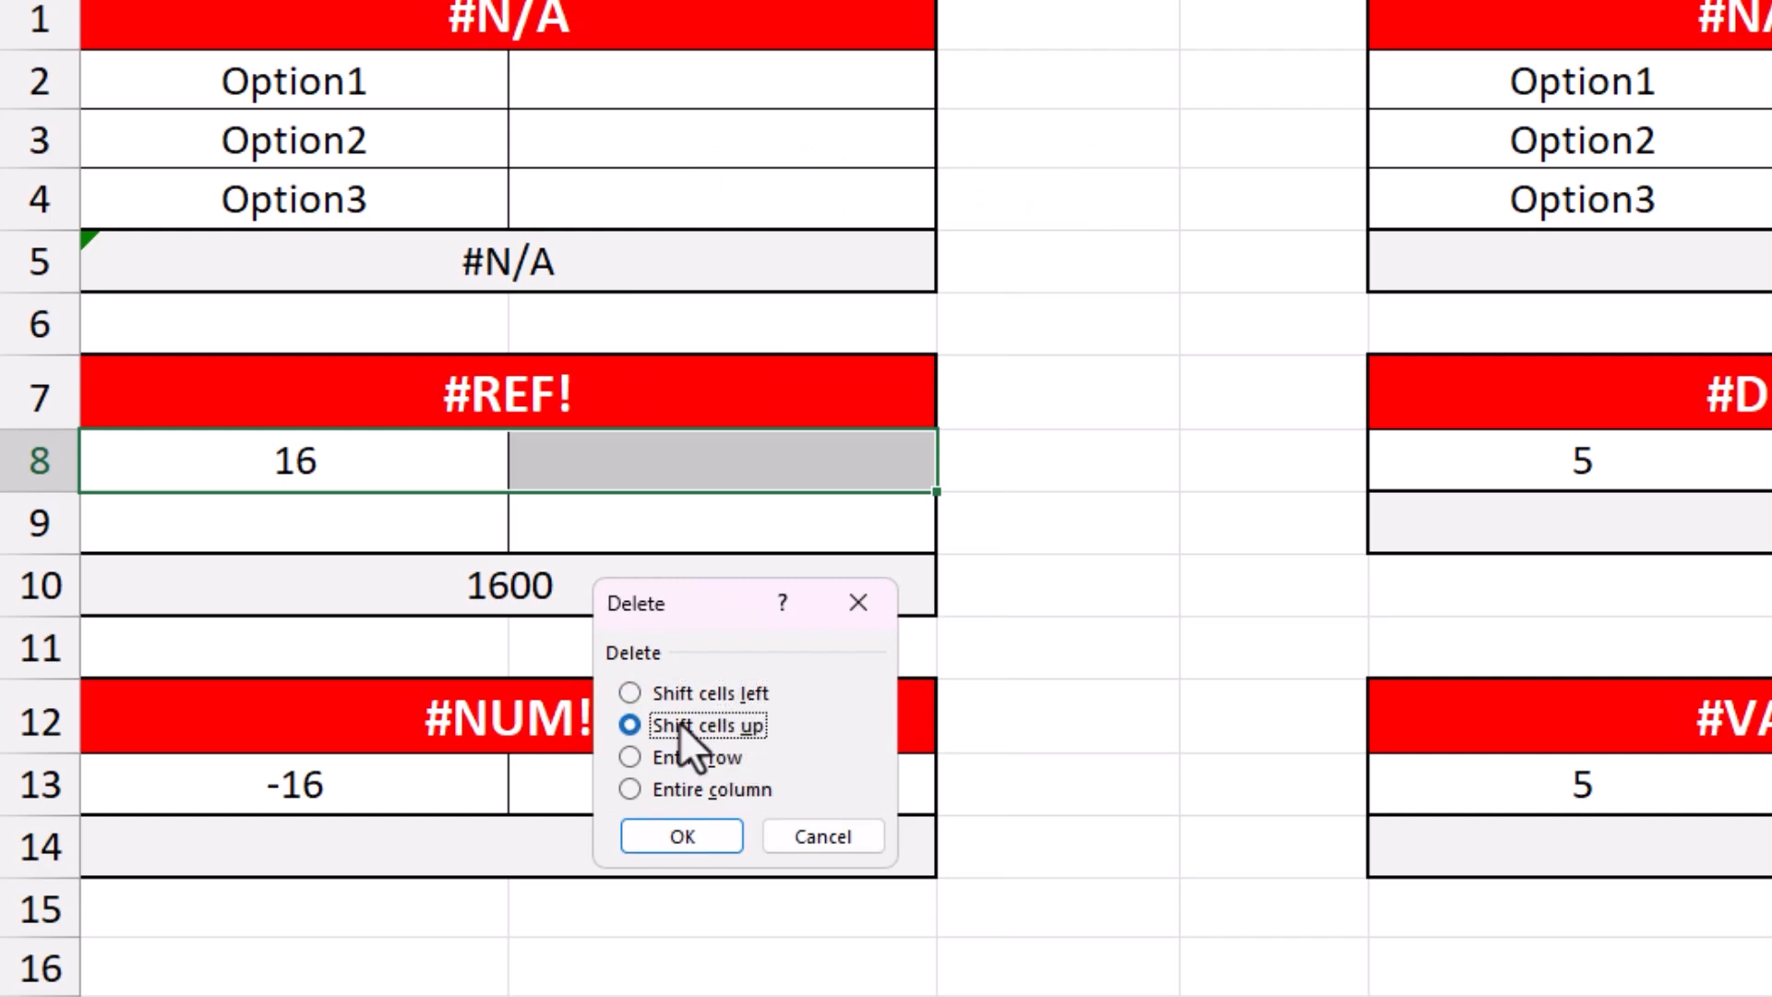
{"action": "left_click", "coordinate": [698, 835]}
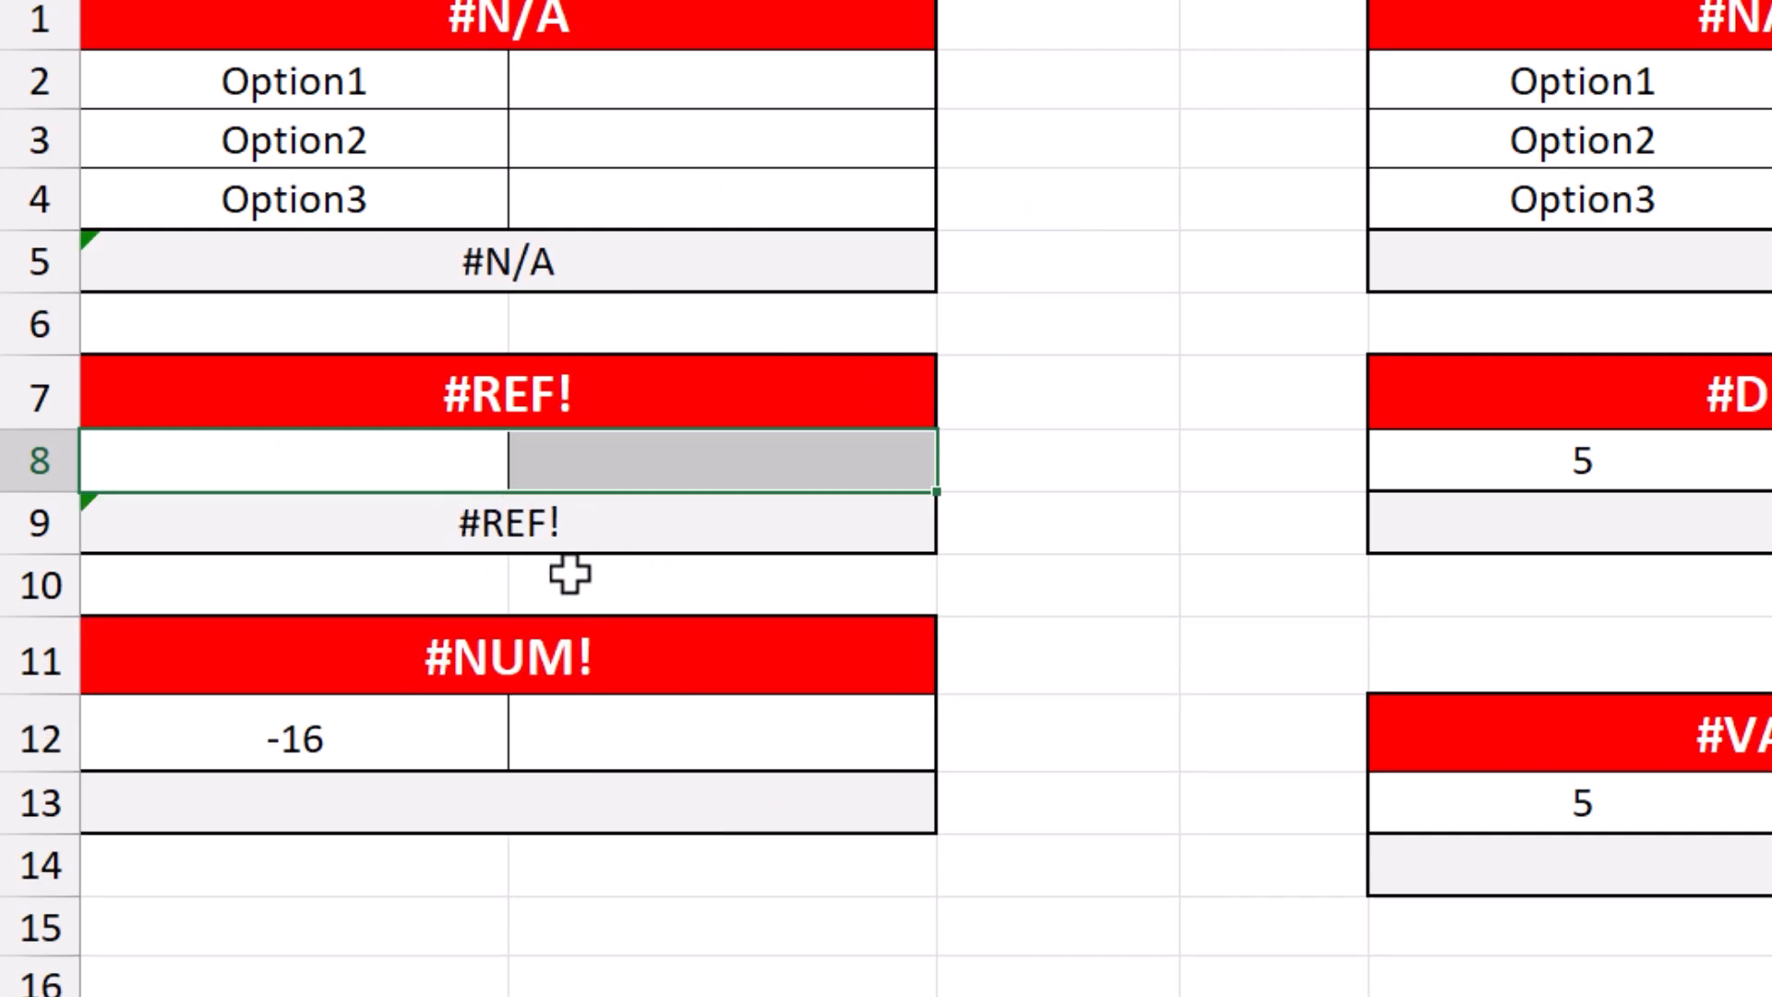
{"action": "left_click", "coordinate": [604, 527]}
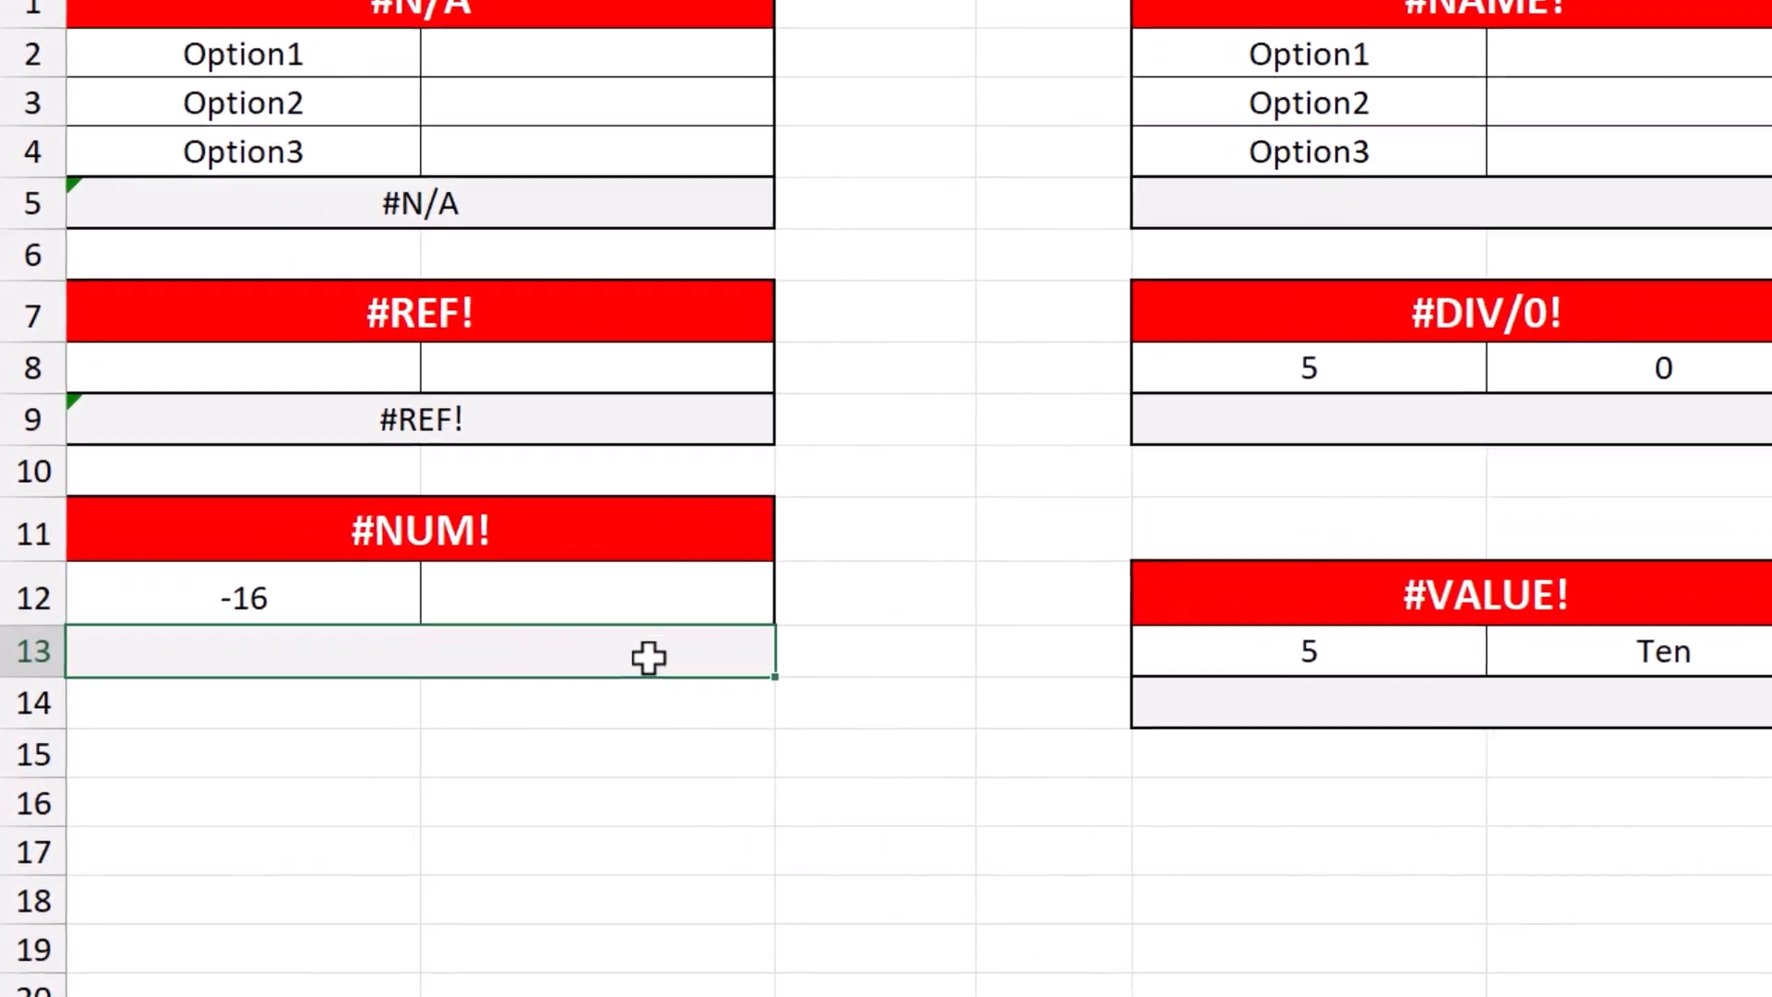
Step: Enter the formula =SQRT(A12) in A13 of the #NUM! table
{"action": "left_click", "coordinate": [289, 597]}
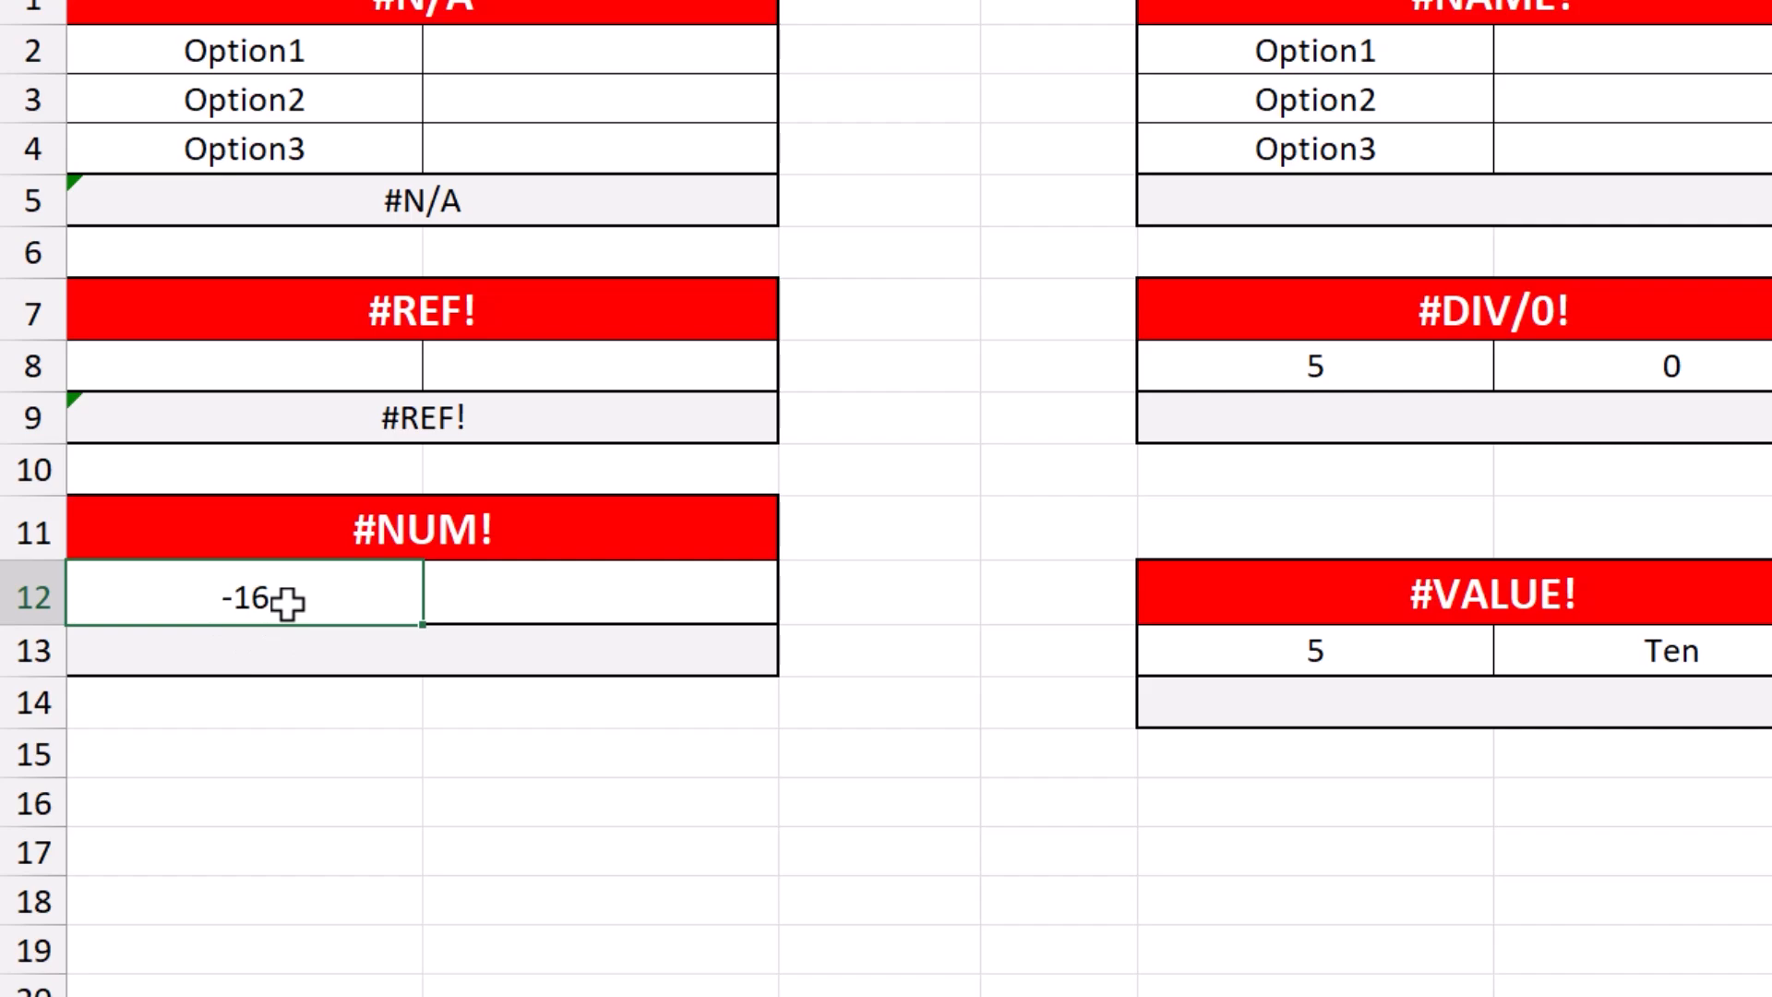
{"action": "left_click", "coordinate": [628, 663]}
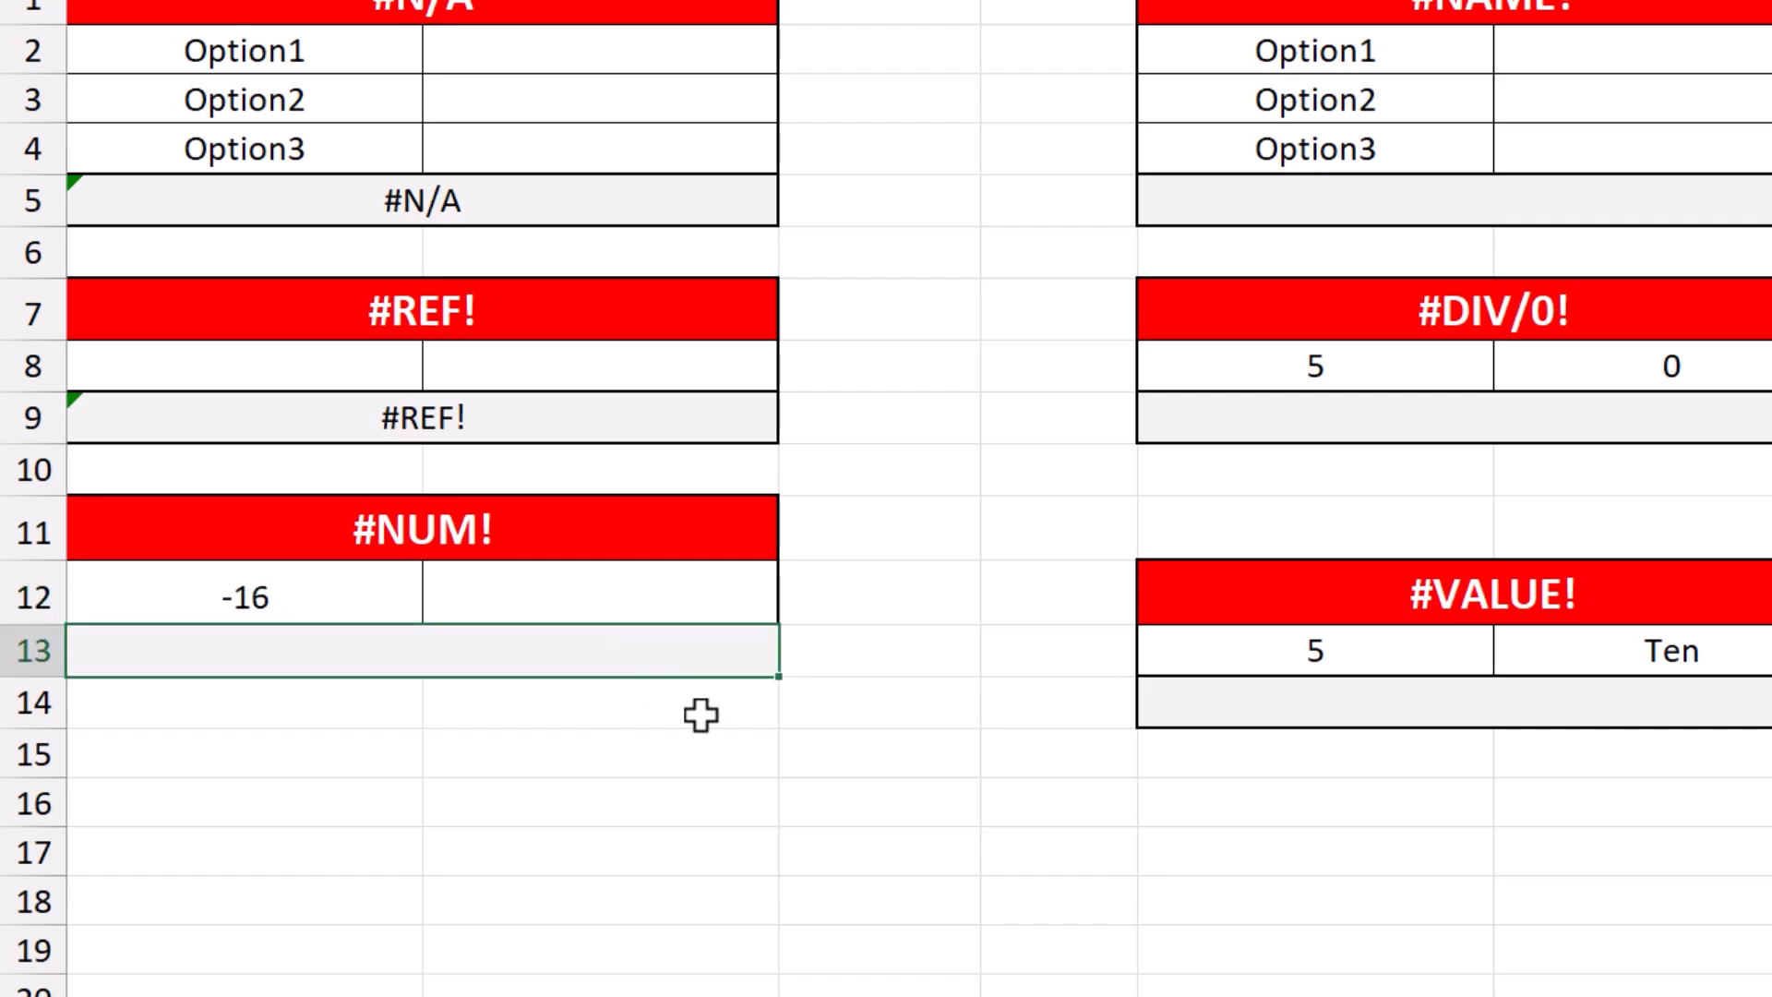
{"action": "type", "text": "=sqrt"}
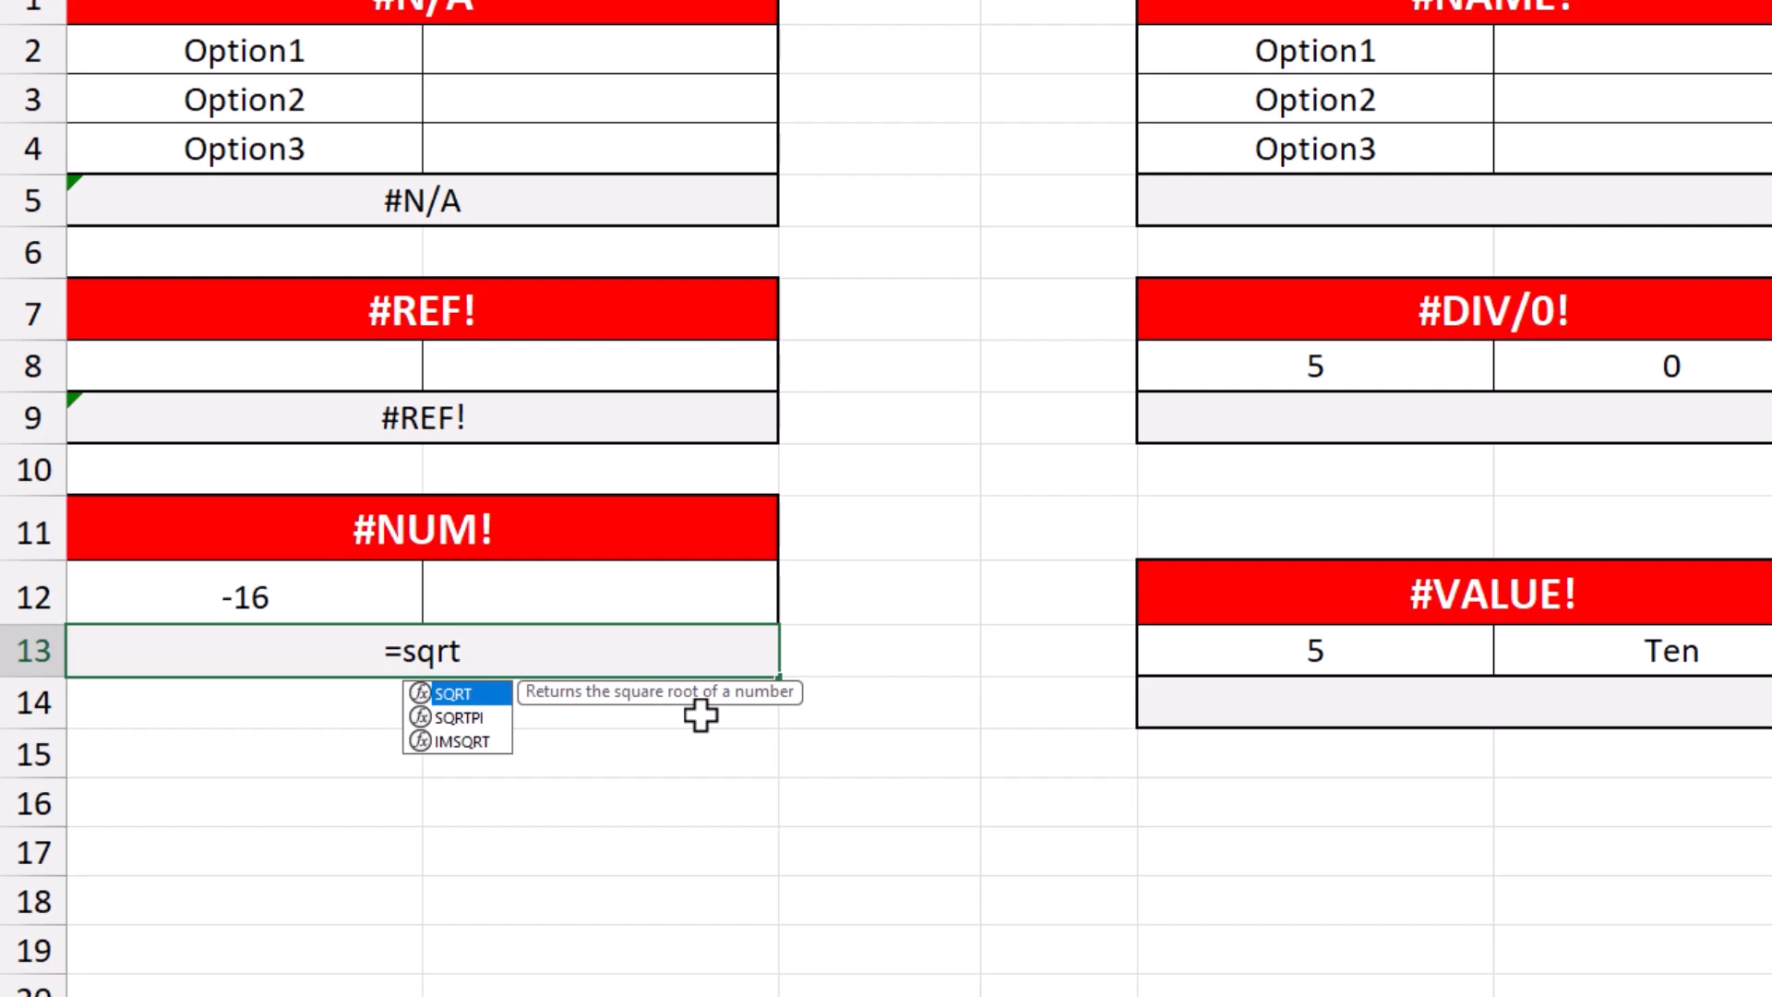
{"action": "key", "text": "Tab"}
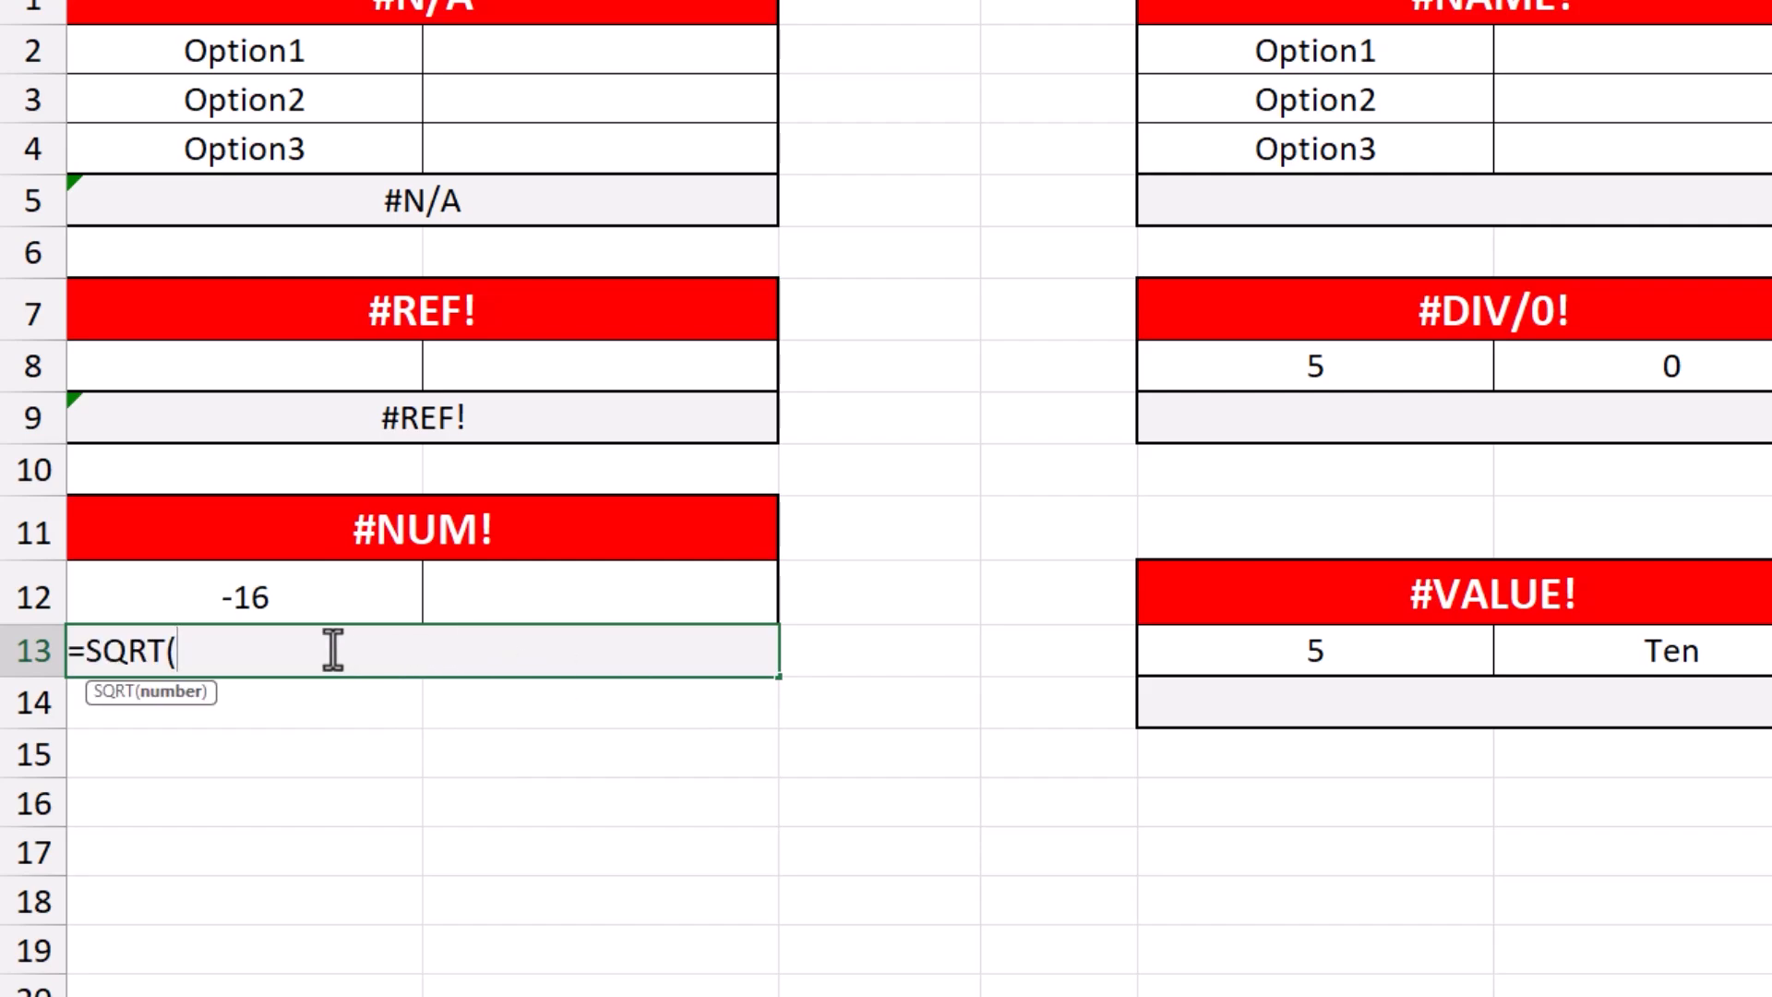
{"action": "left_click", "coordinate": [238, 602]}
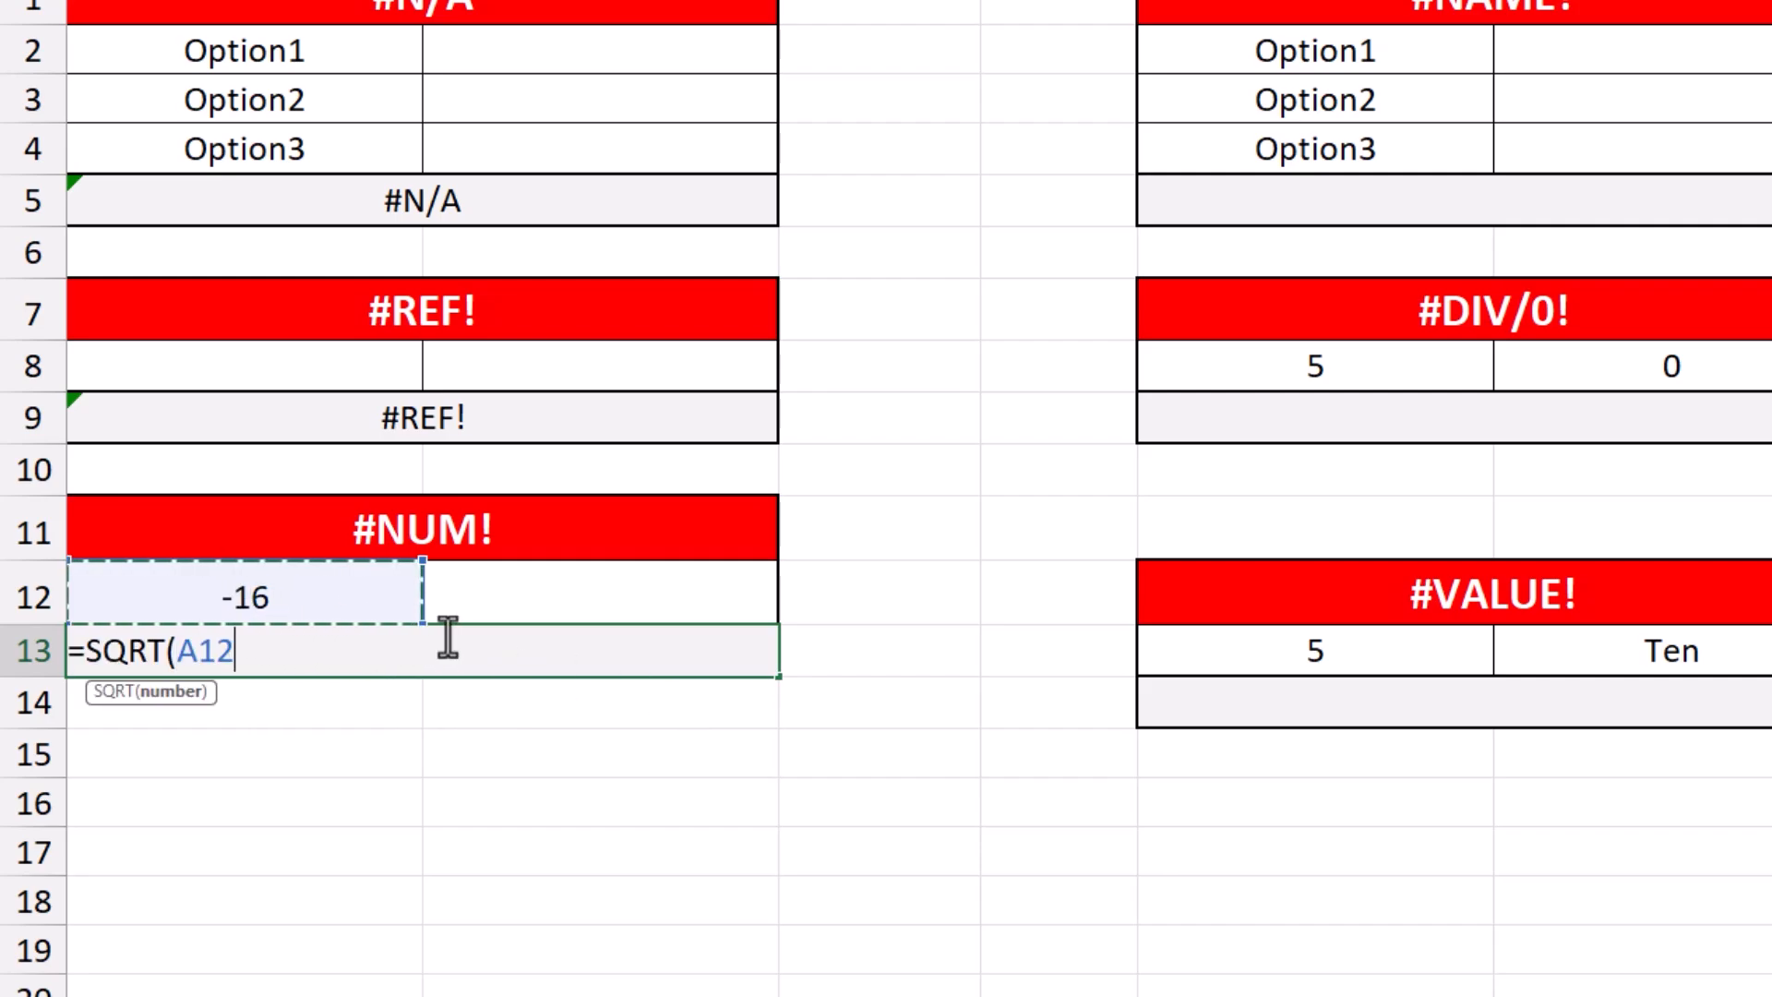
{"action": "type", "text": ")"}
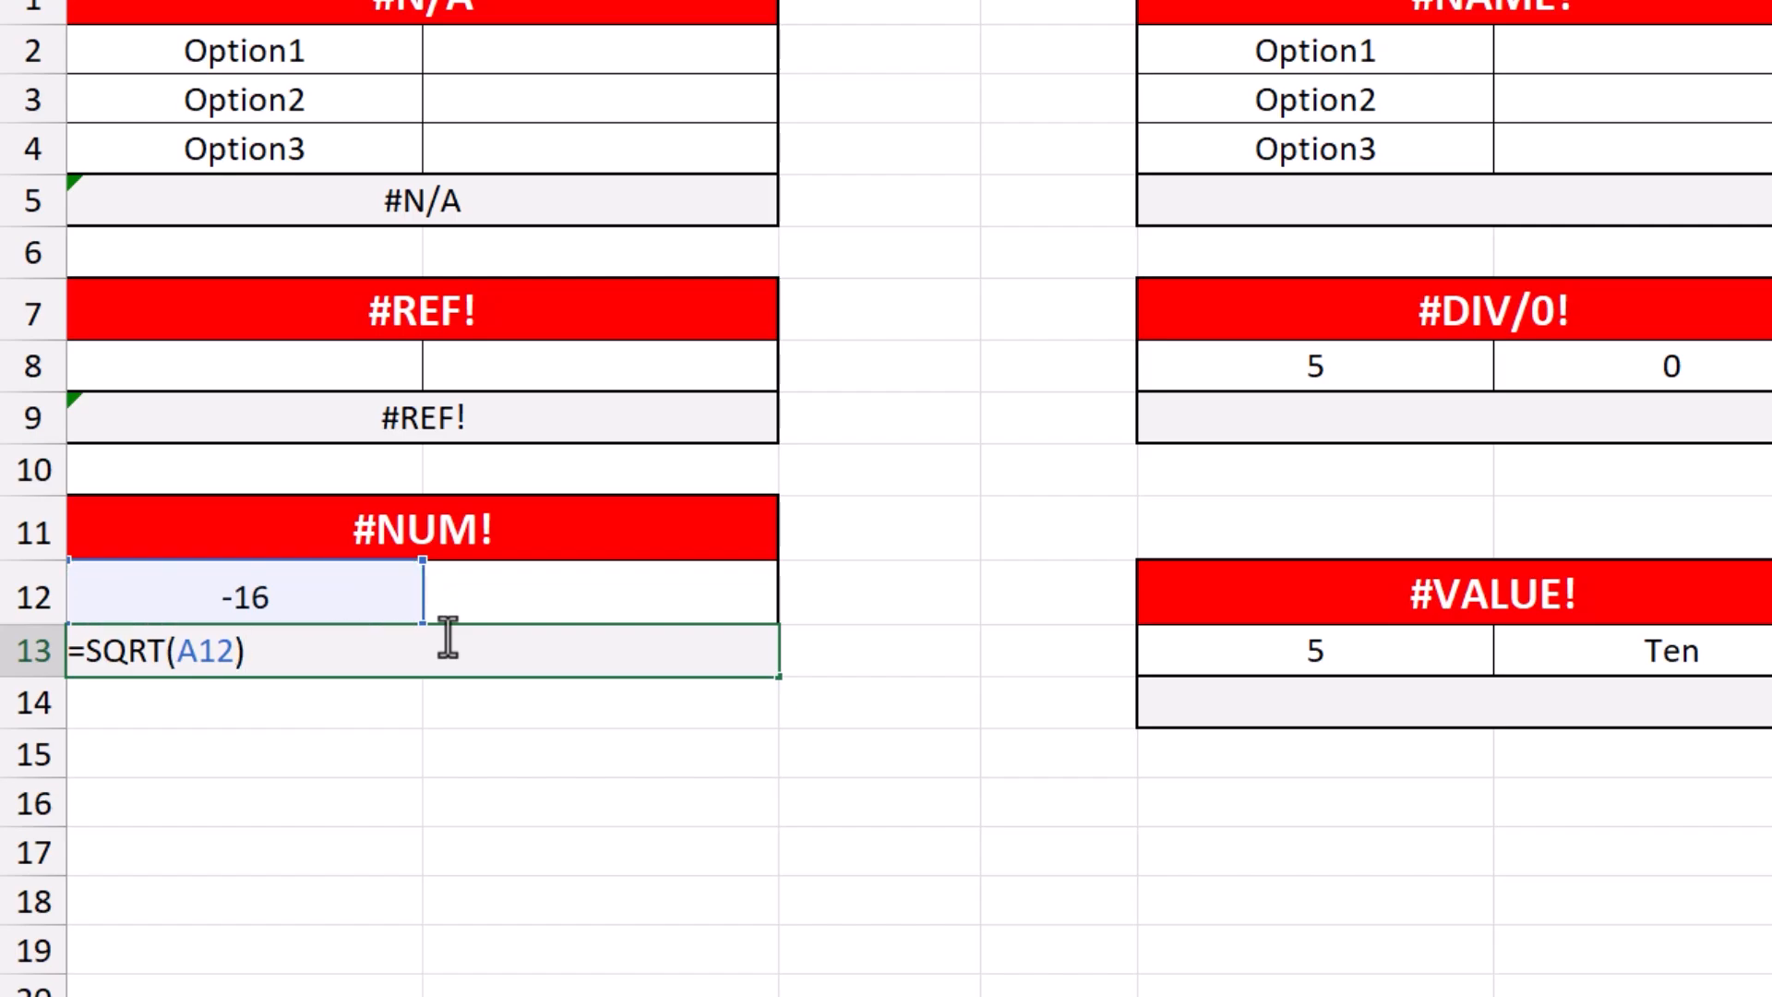
{"action": "key", "text": "Return"}
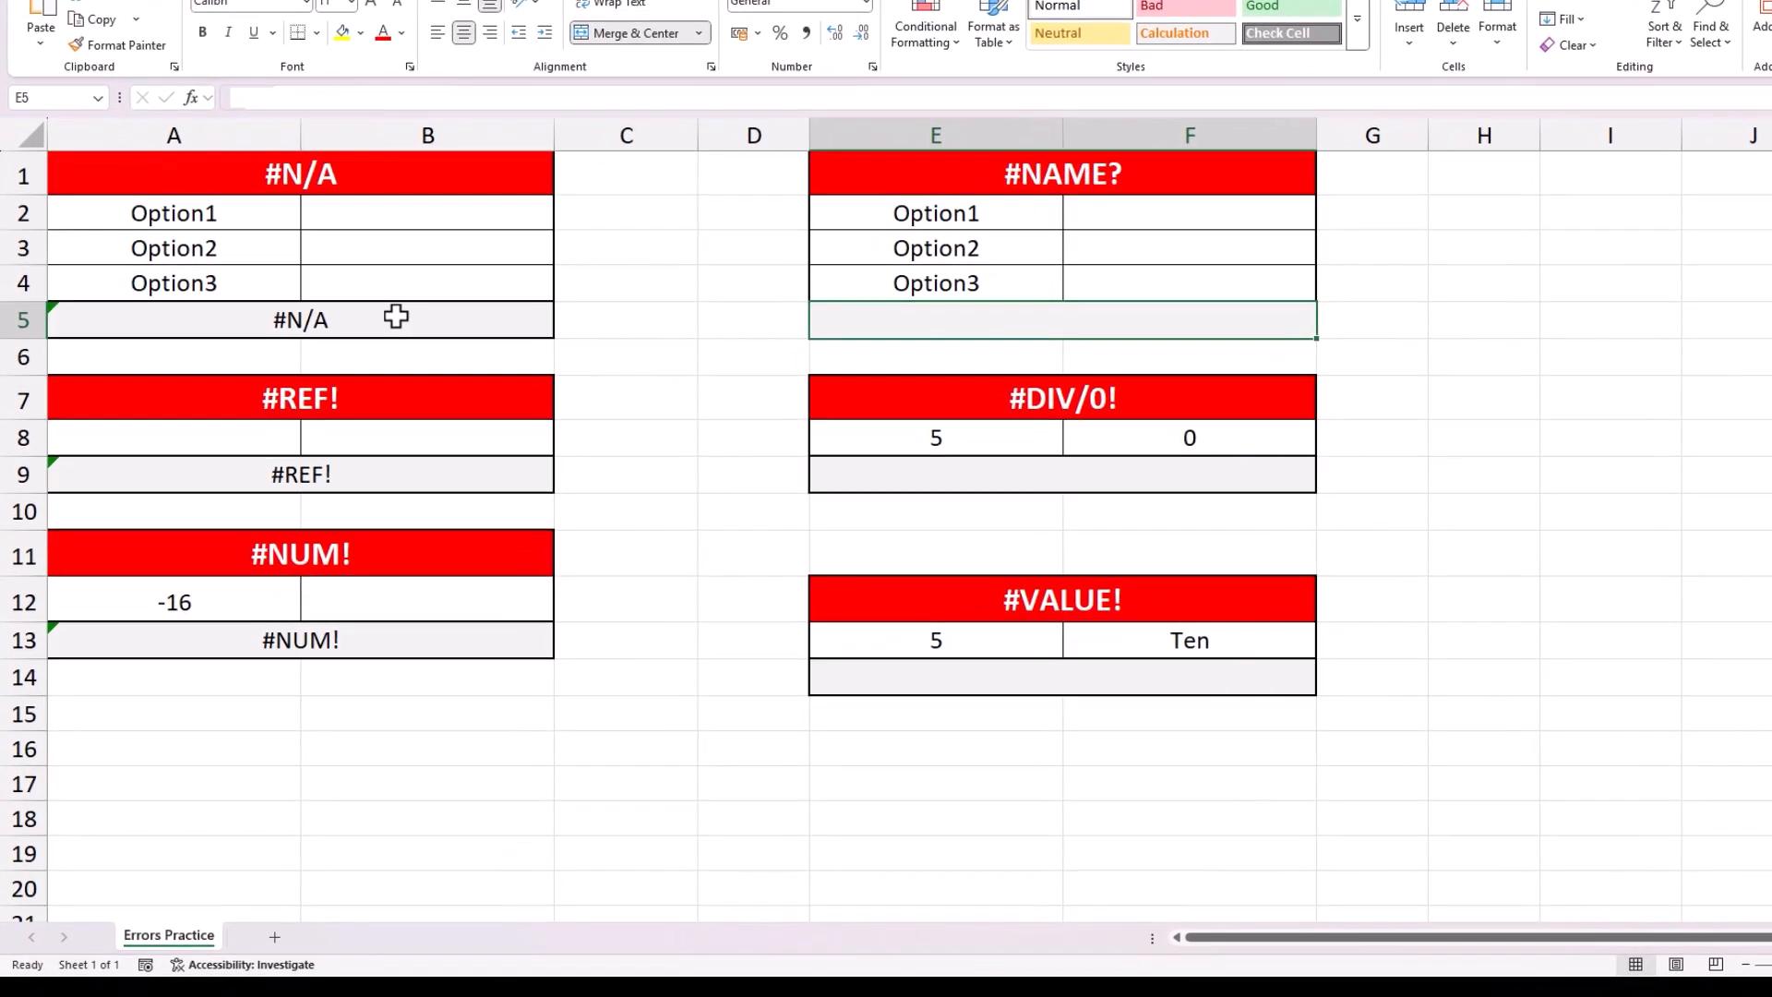
Step: Copy the MATCH formula text from A5 and paste it into E5 of the #NAME? table
{"action": "left_click", "coordinate": [388, 352]}
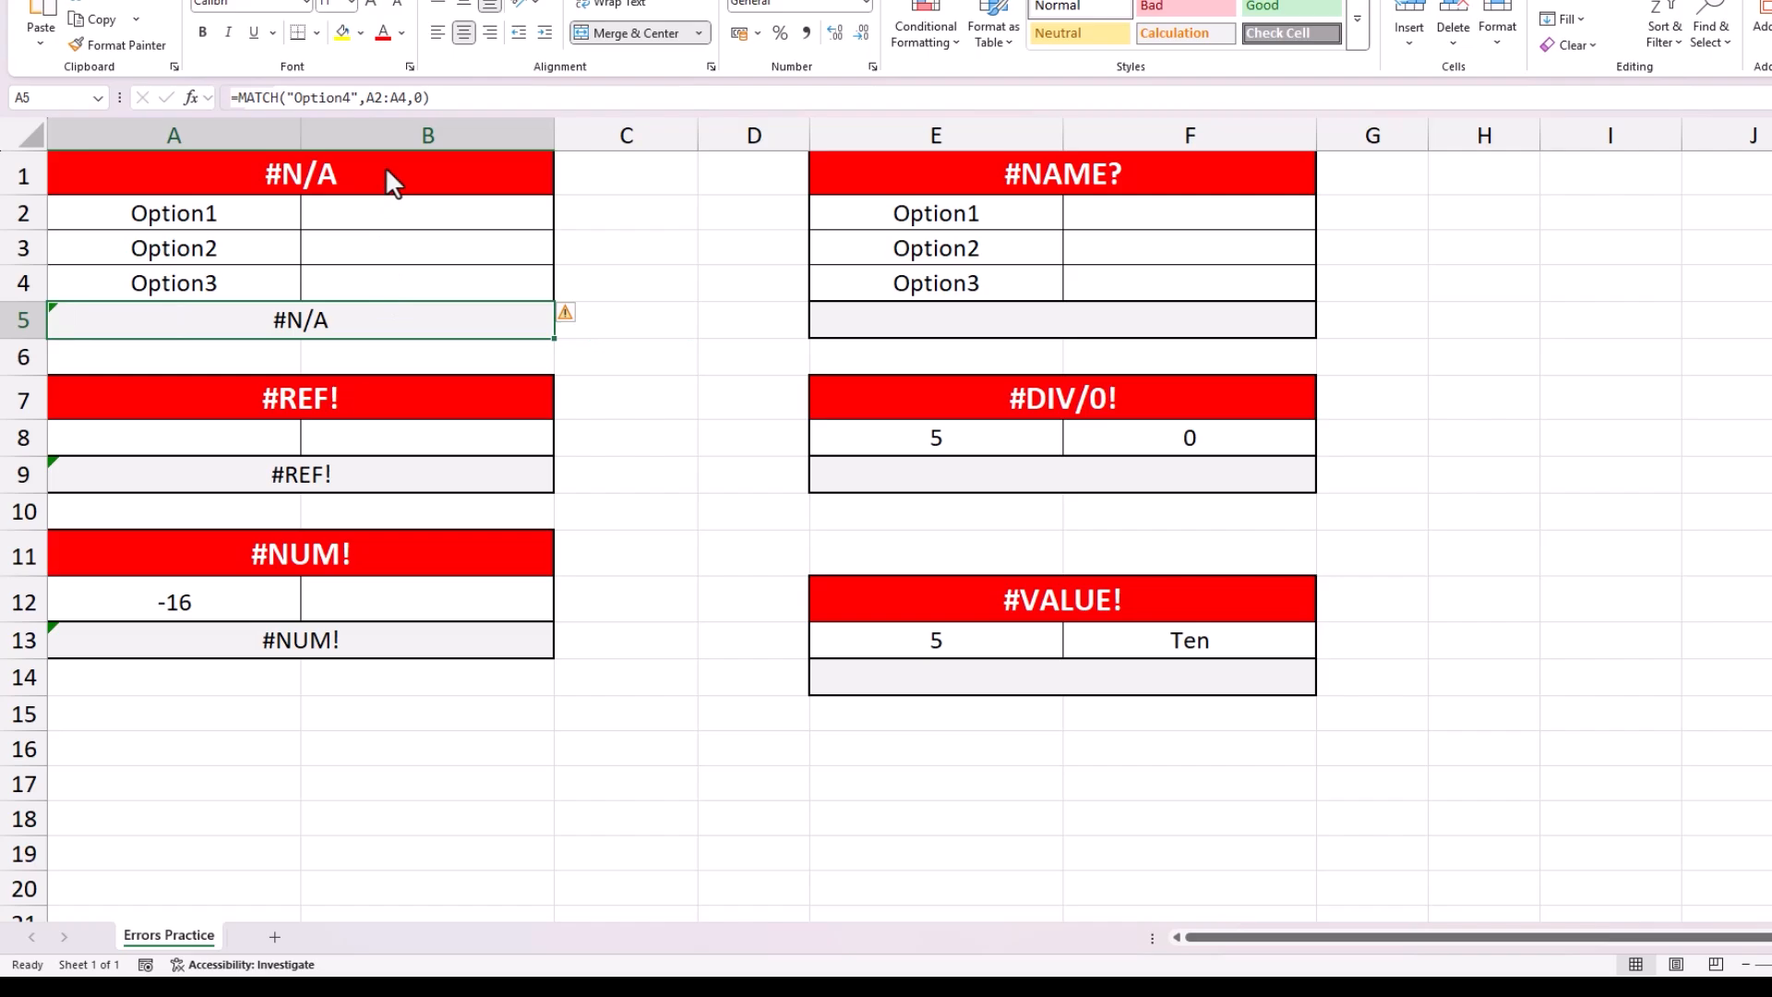
{"action": "left_click", "coordinate": [446, 95]}
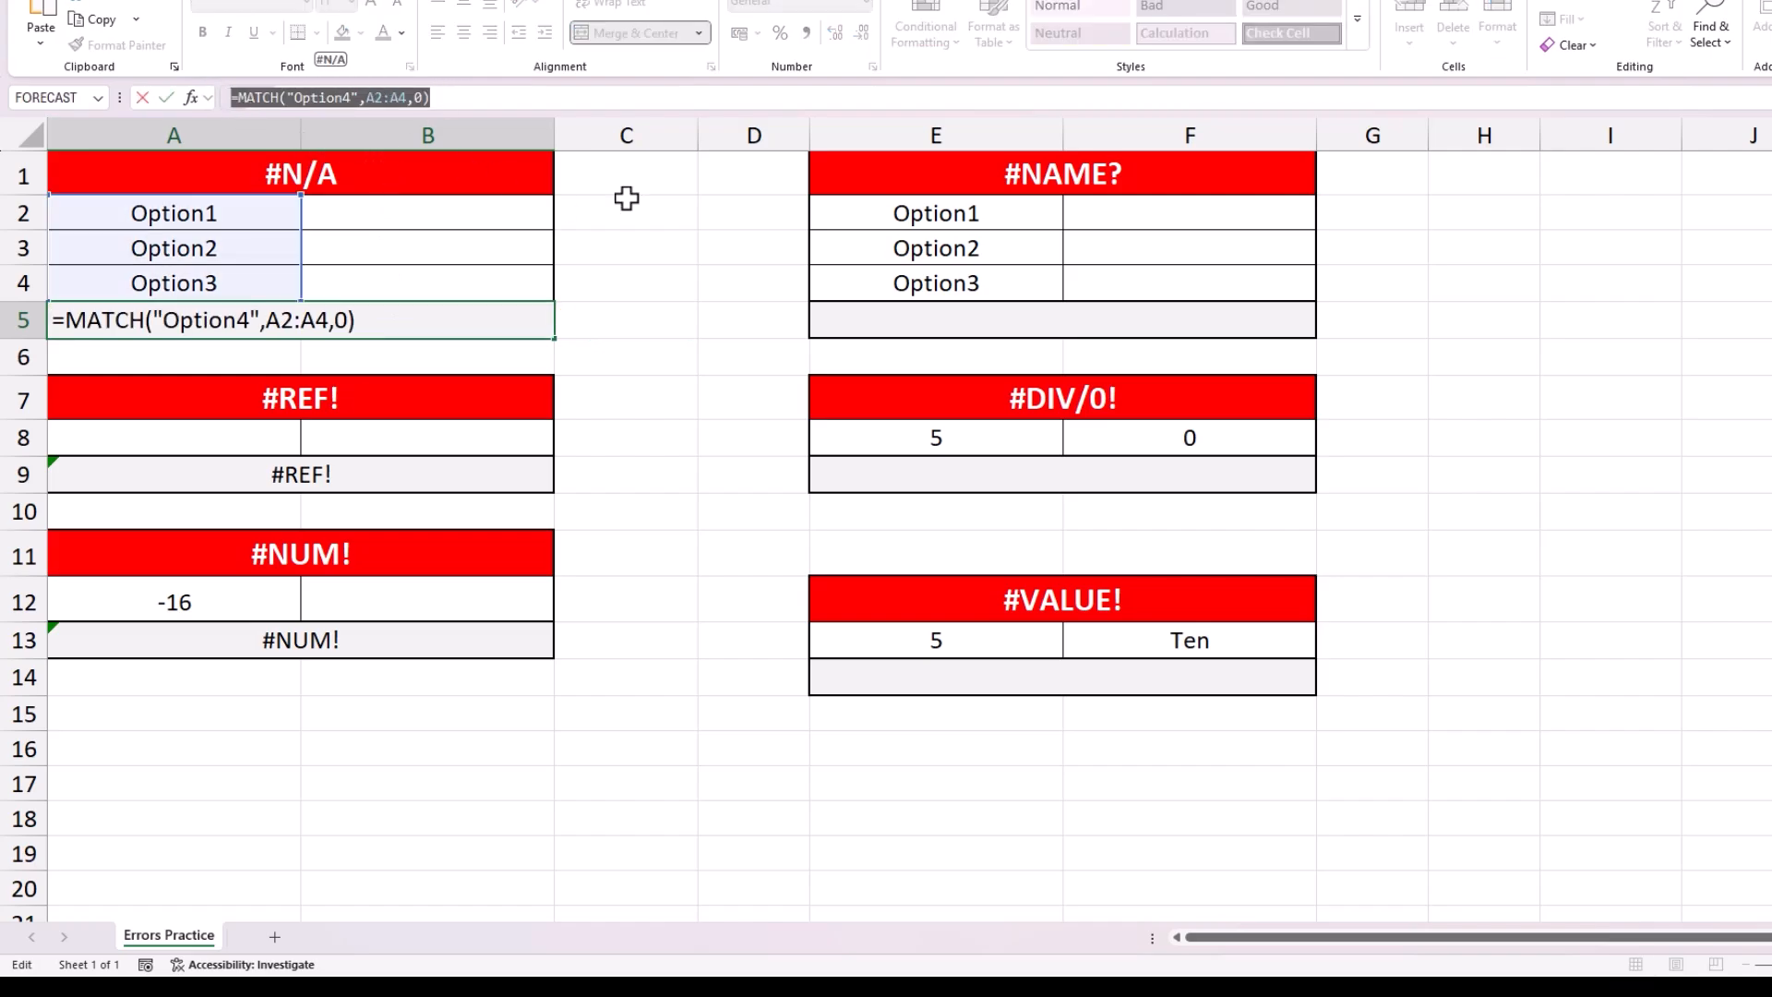
{"action": "key", "text": "Escape"}
{"action": "double_click", "coordinate": [1222, 324]}
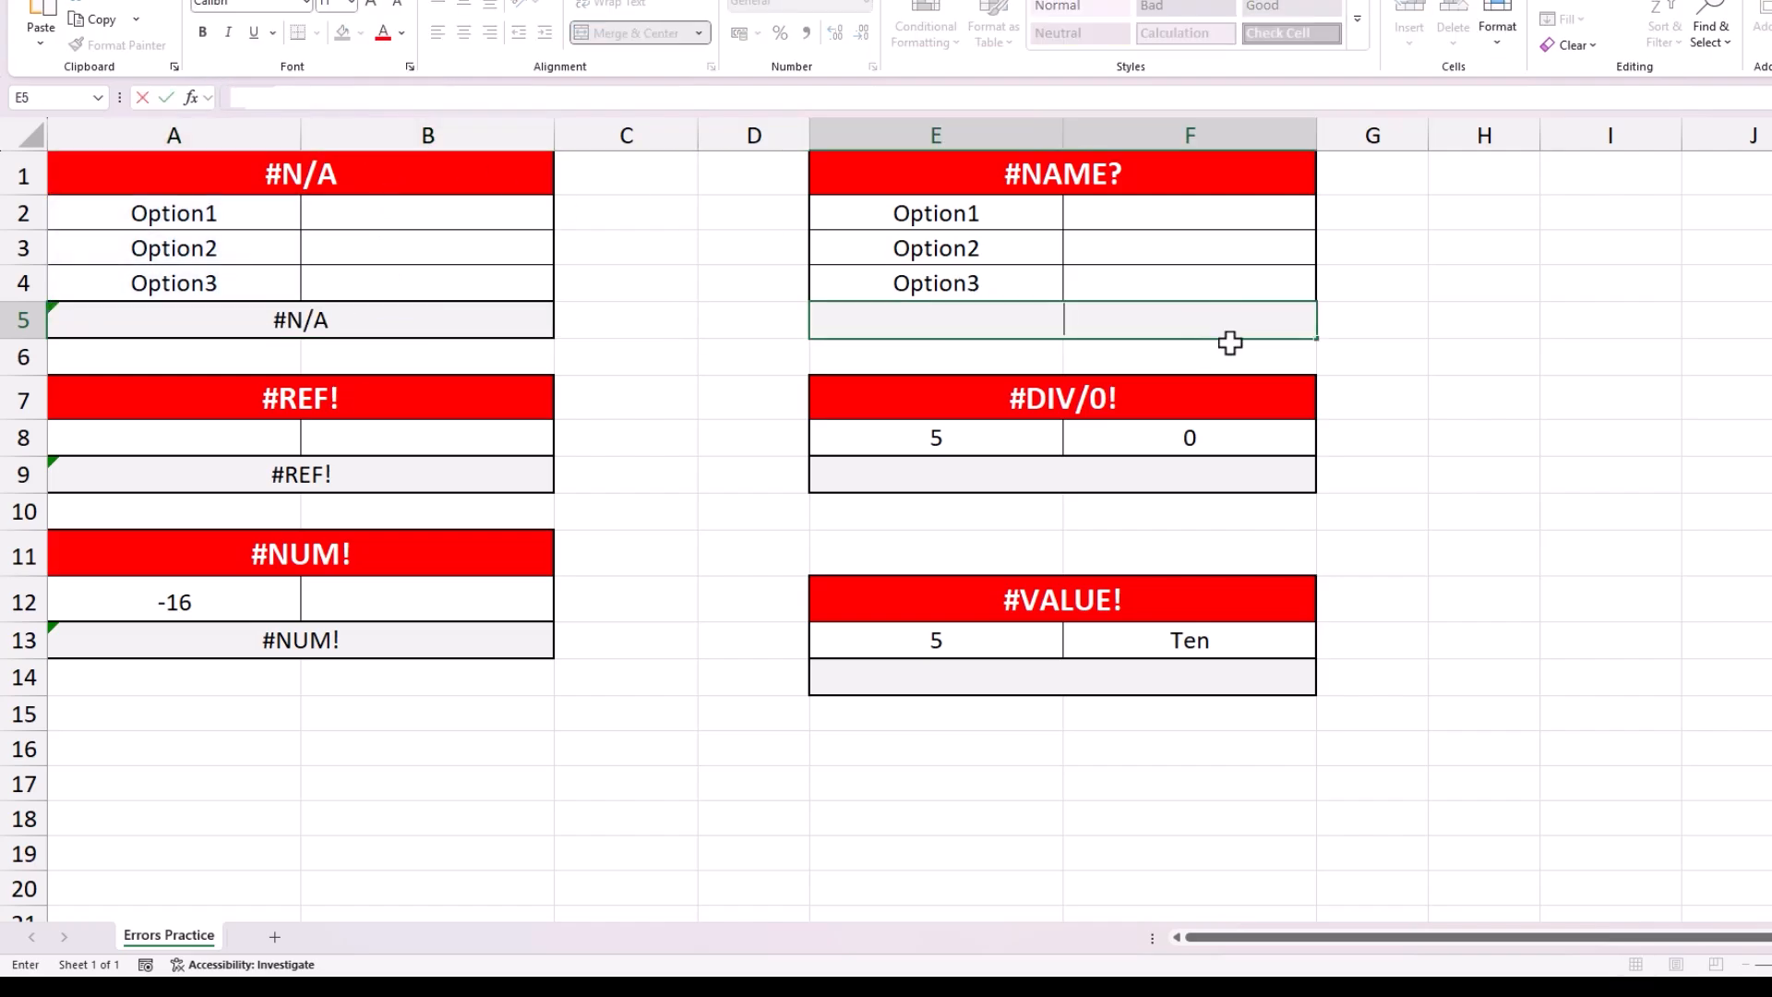
{"action": "key", "text": "ctrl+v"}
Step: Change the lookup value in E5's formula to "Option1" and misspell the function name as MATH
{"action": "left_click", "coordinate": [940, 324]}
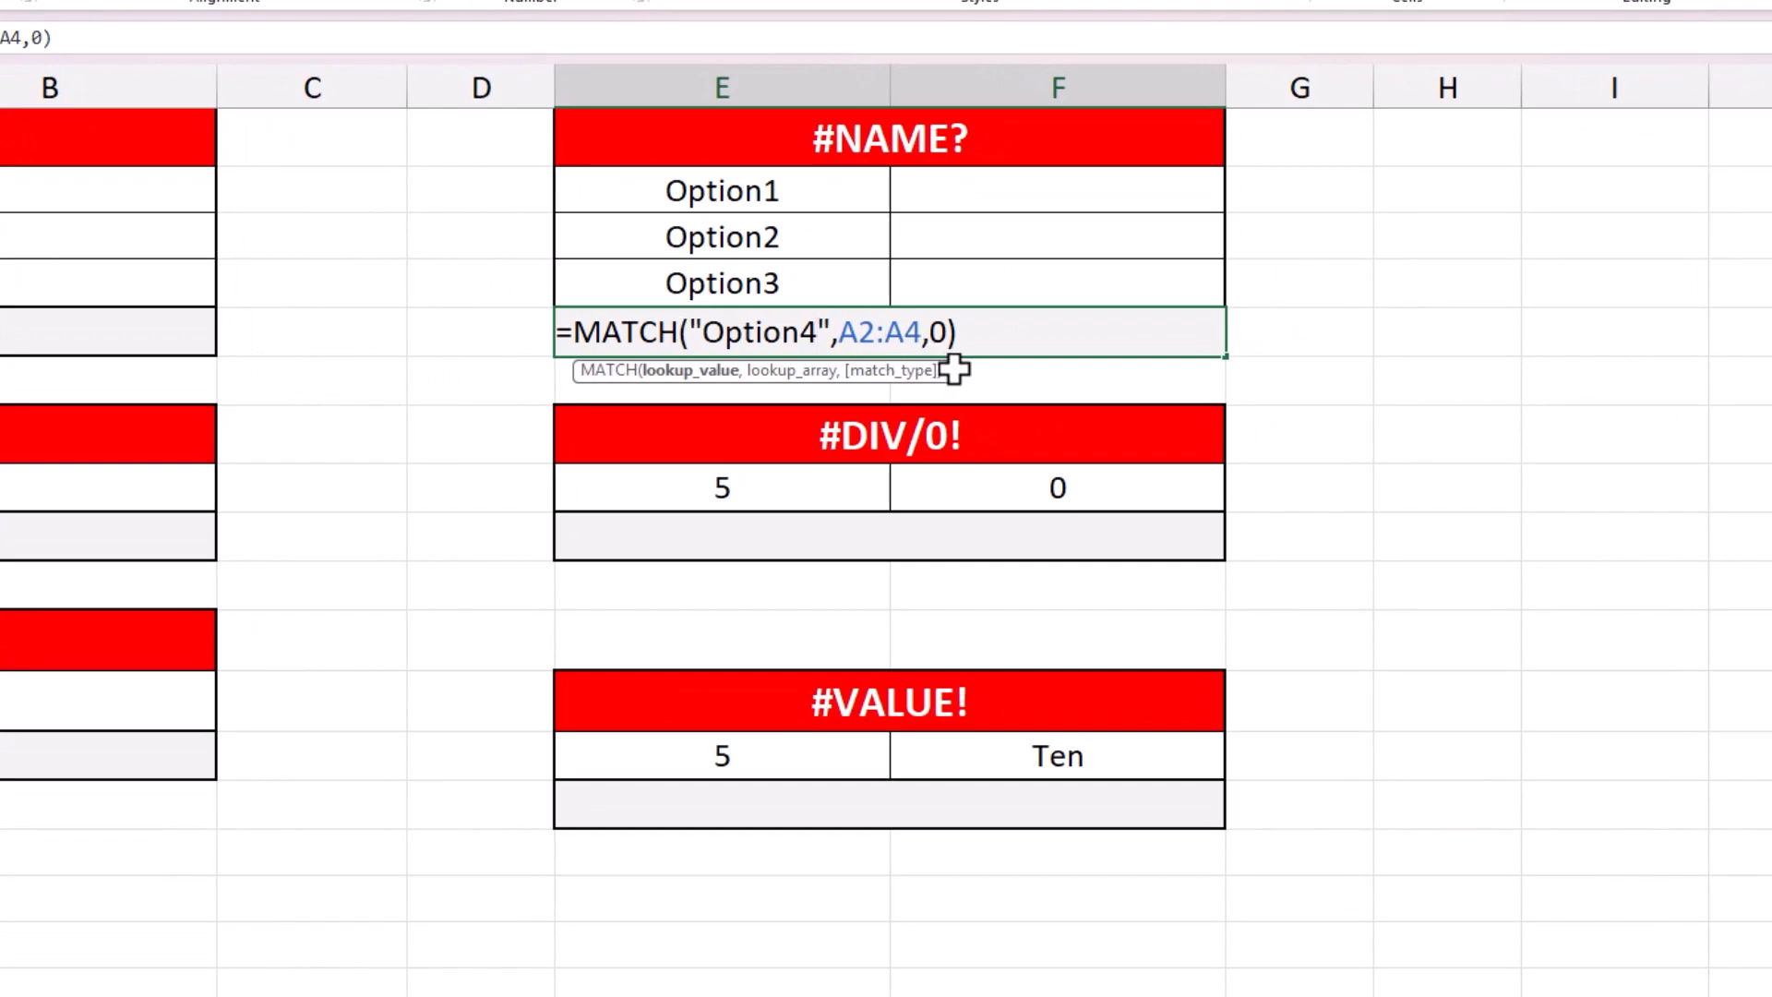
{"action": "key", "text": "BackSpace"}
{"action": "type", "text": "1"}
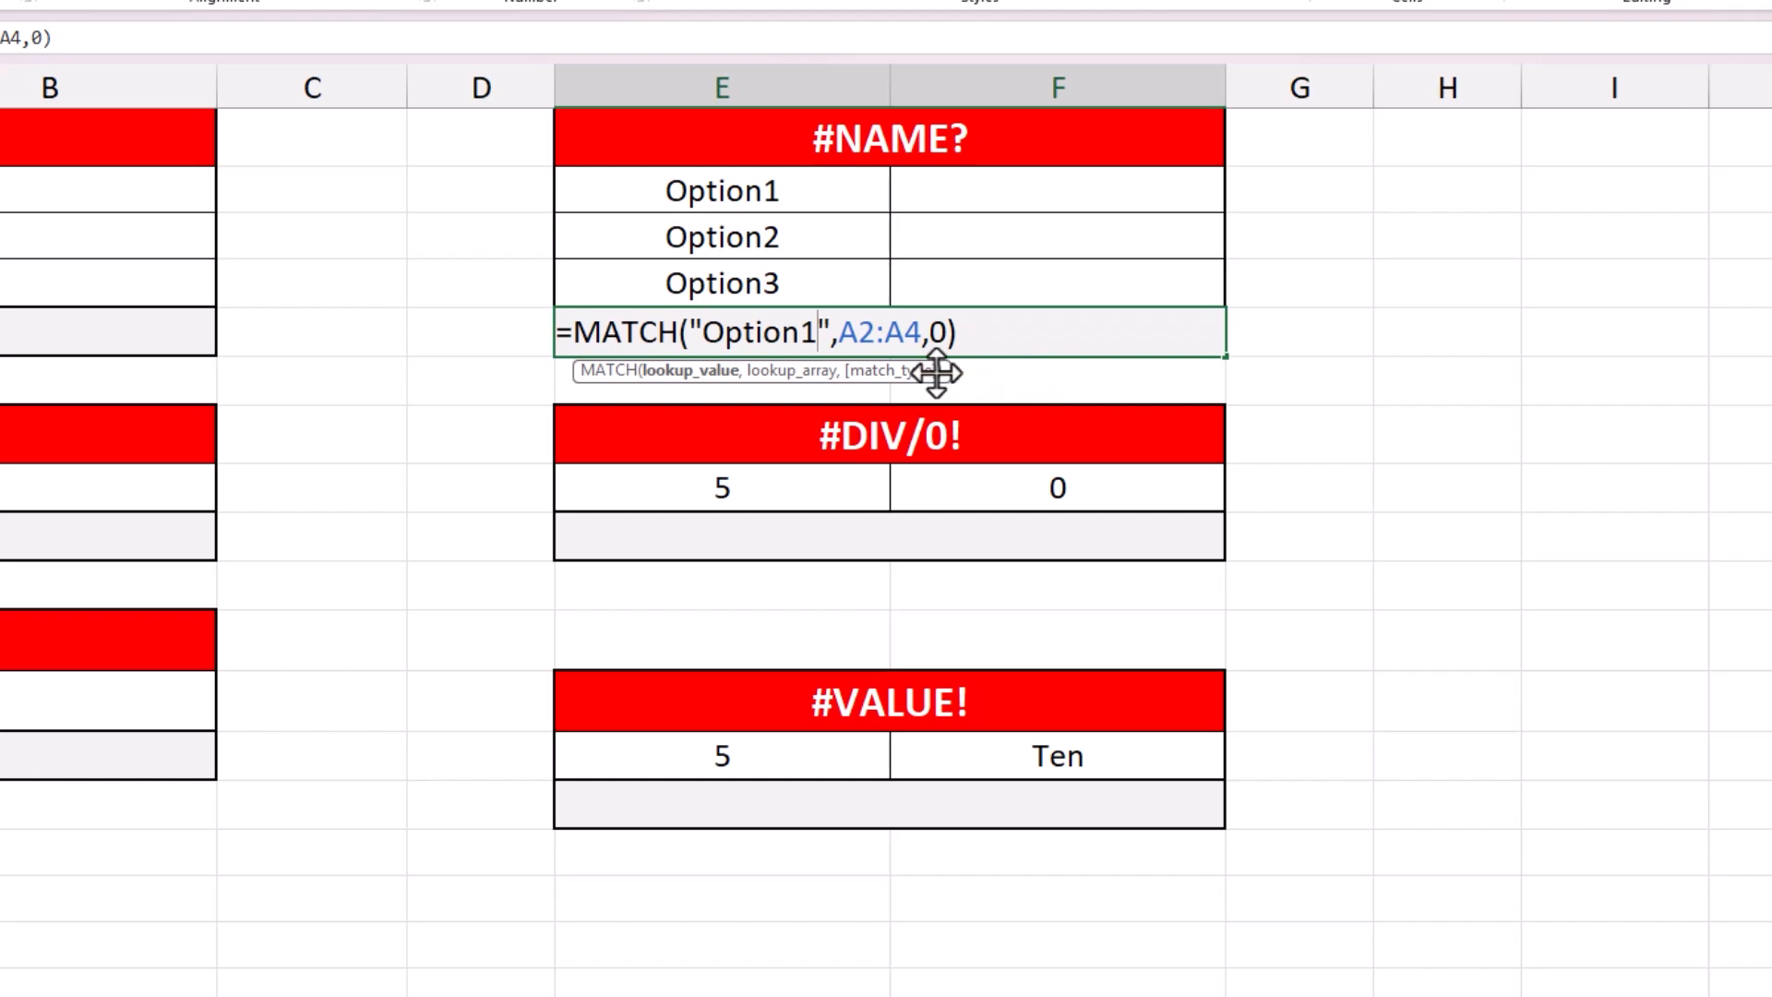
{"action": "left_click", "coordinate": [659, 329]}
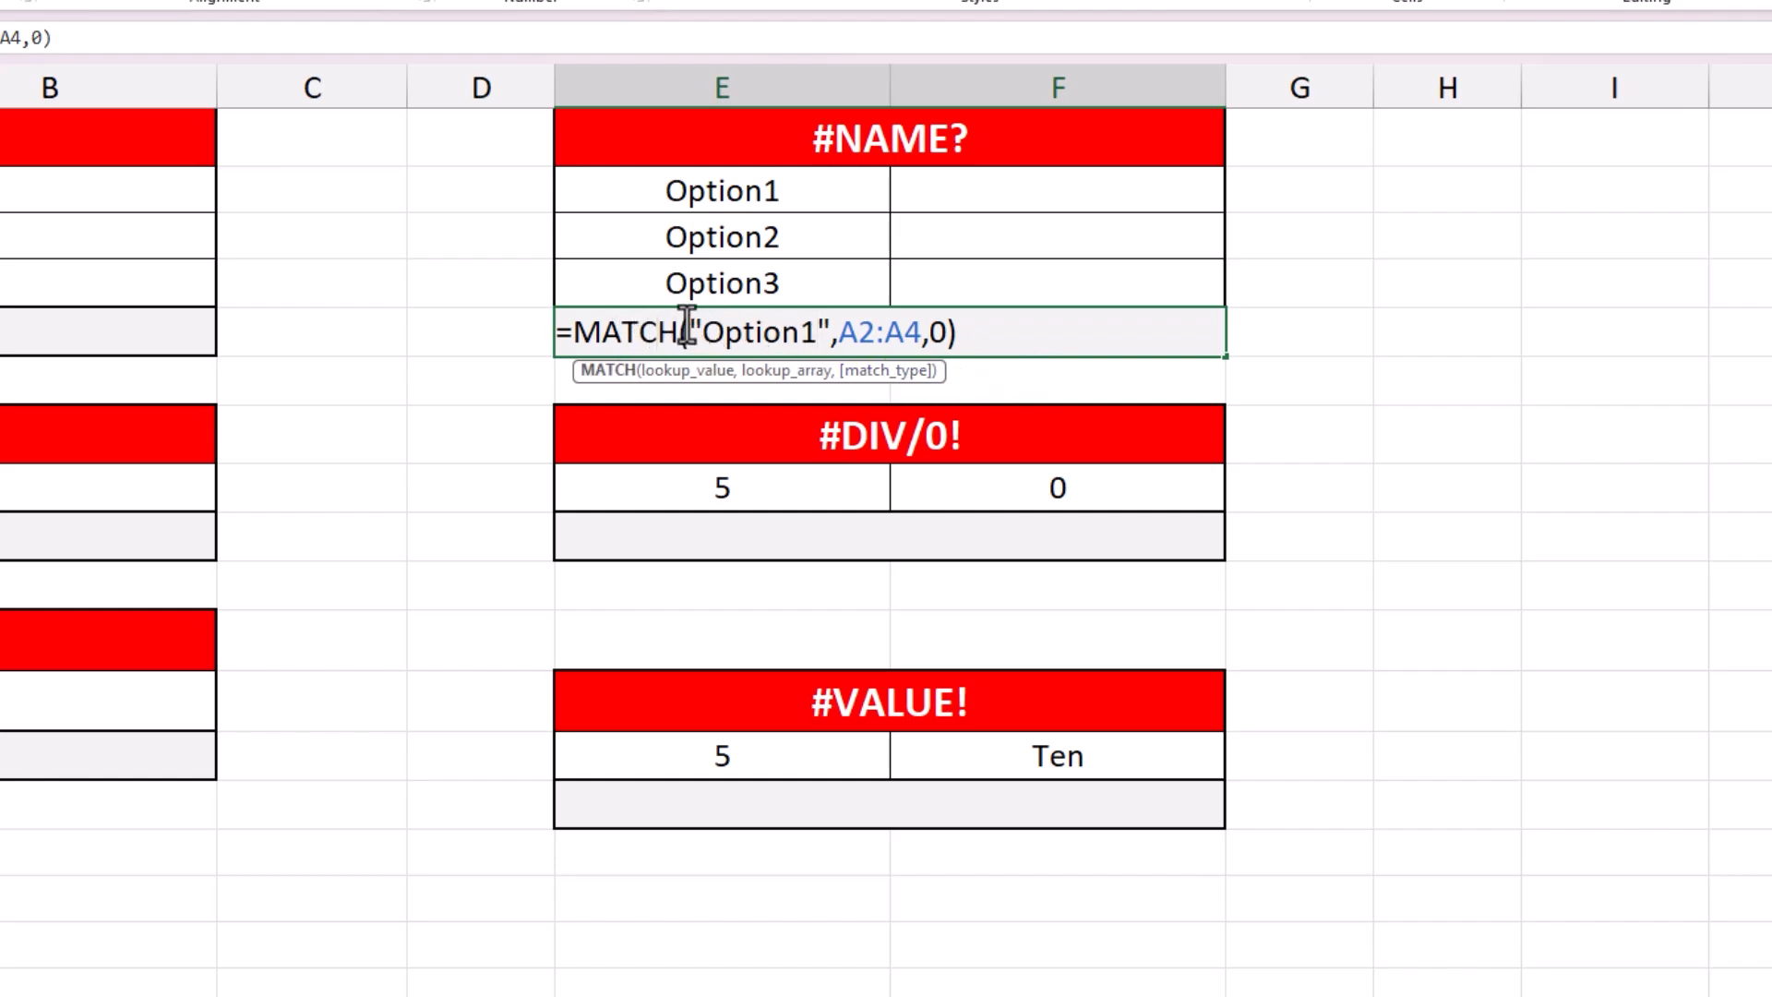
{"action": "key", "text": "BackSpace"}
{"action": "left_click", "coordinate": [962, 336]}
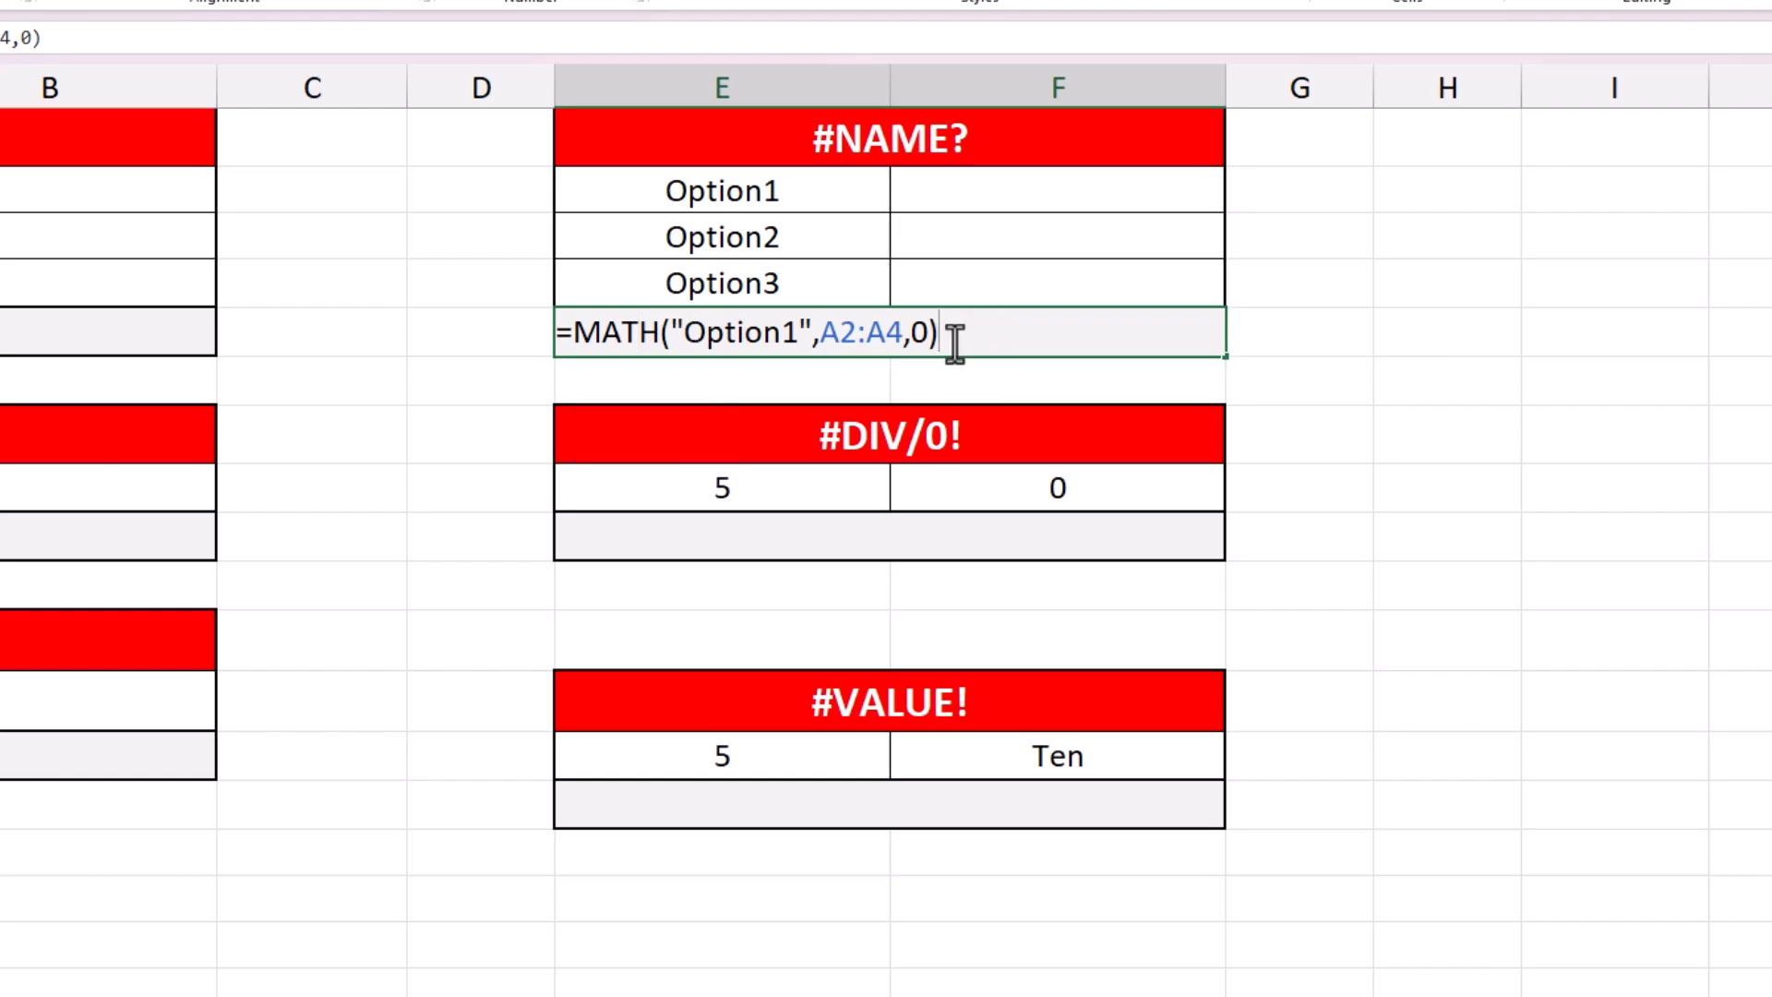
{"action": "key", "text": "Return"}
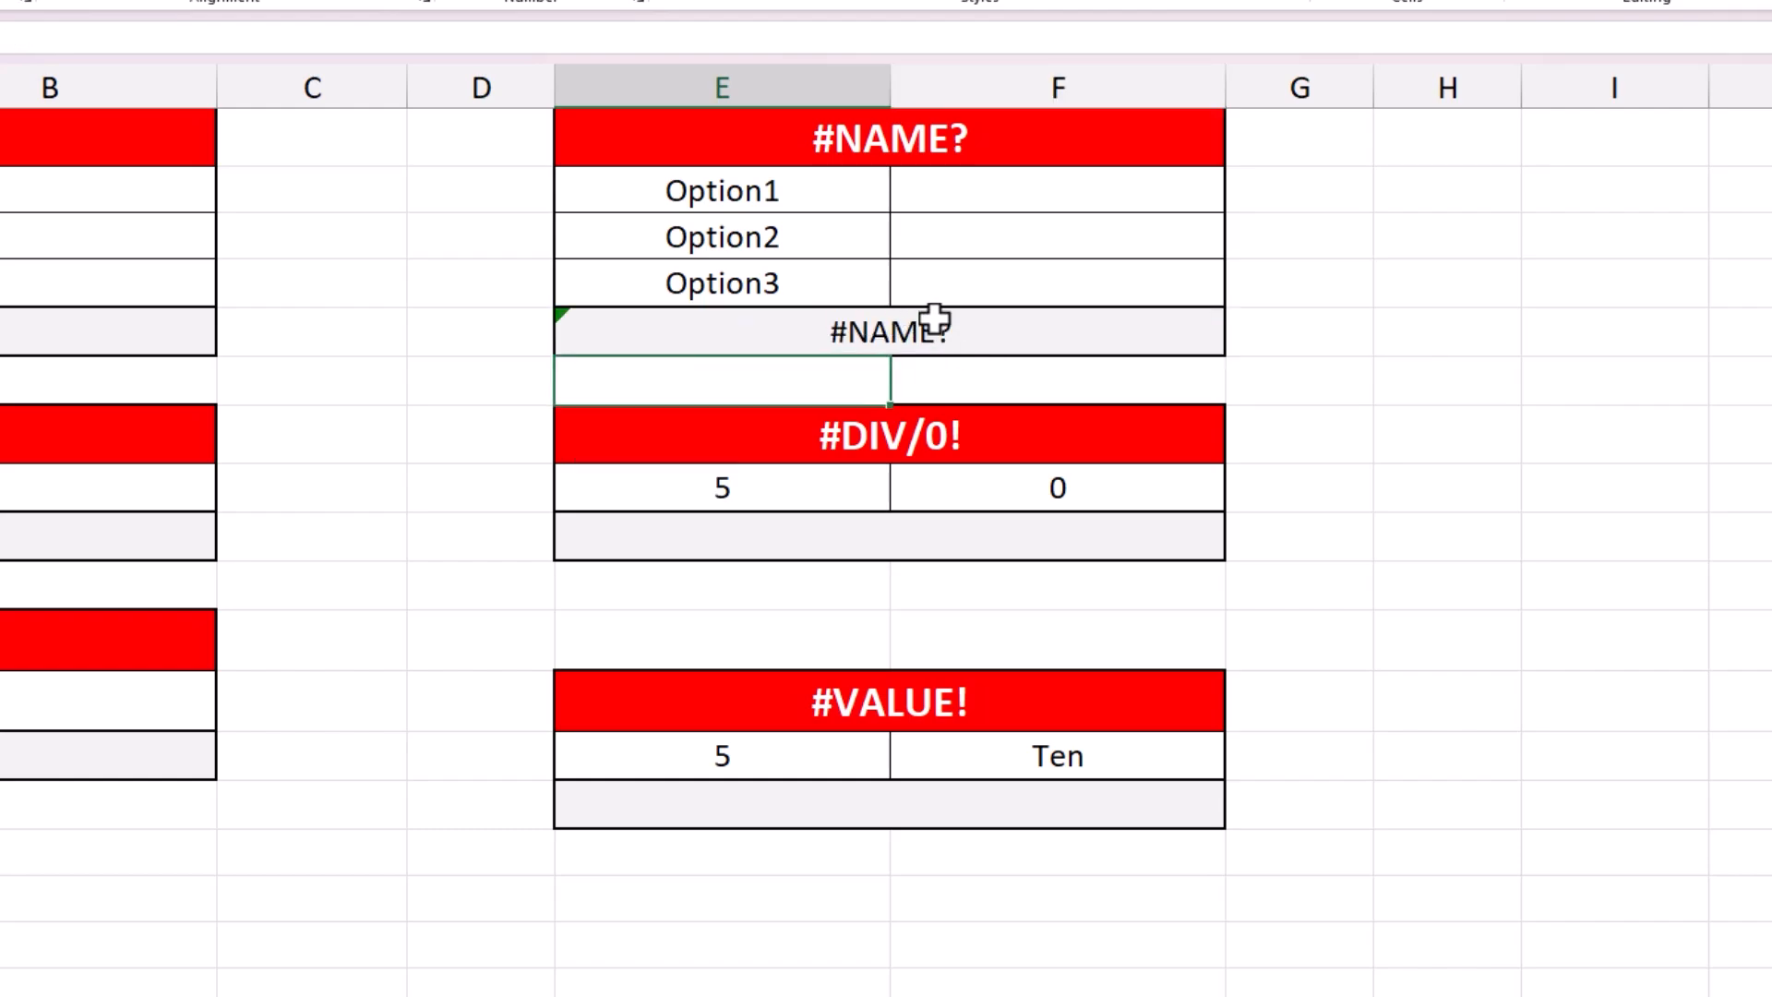
Step: Correct the function name in E5's formula to MATCH and remove the quotation marks around Option1
{"action": "double_click", "coordinate": [1029, 325]}
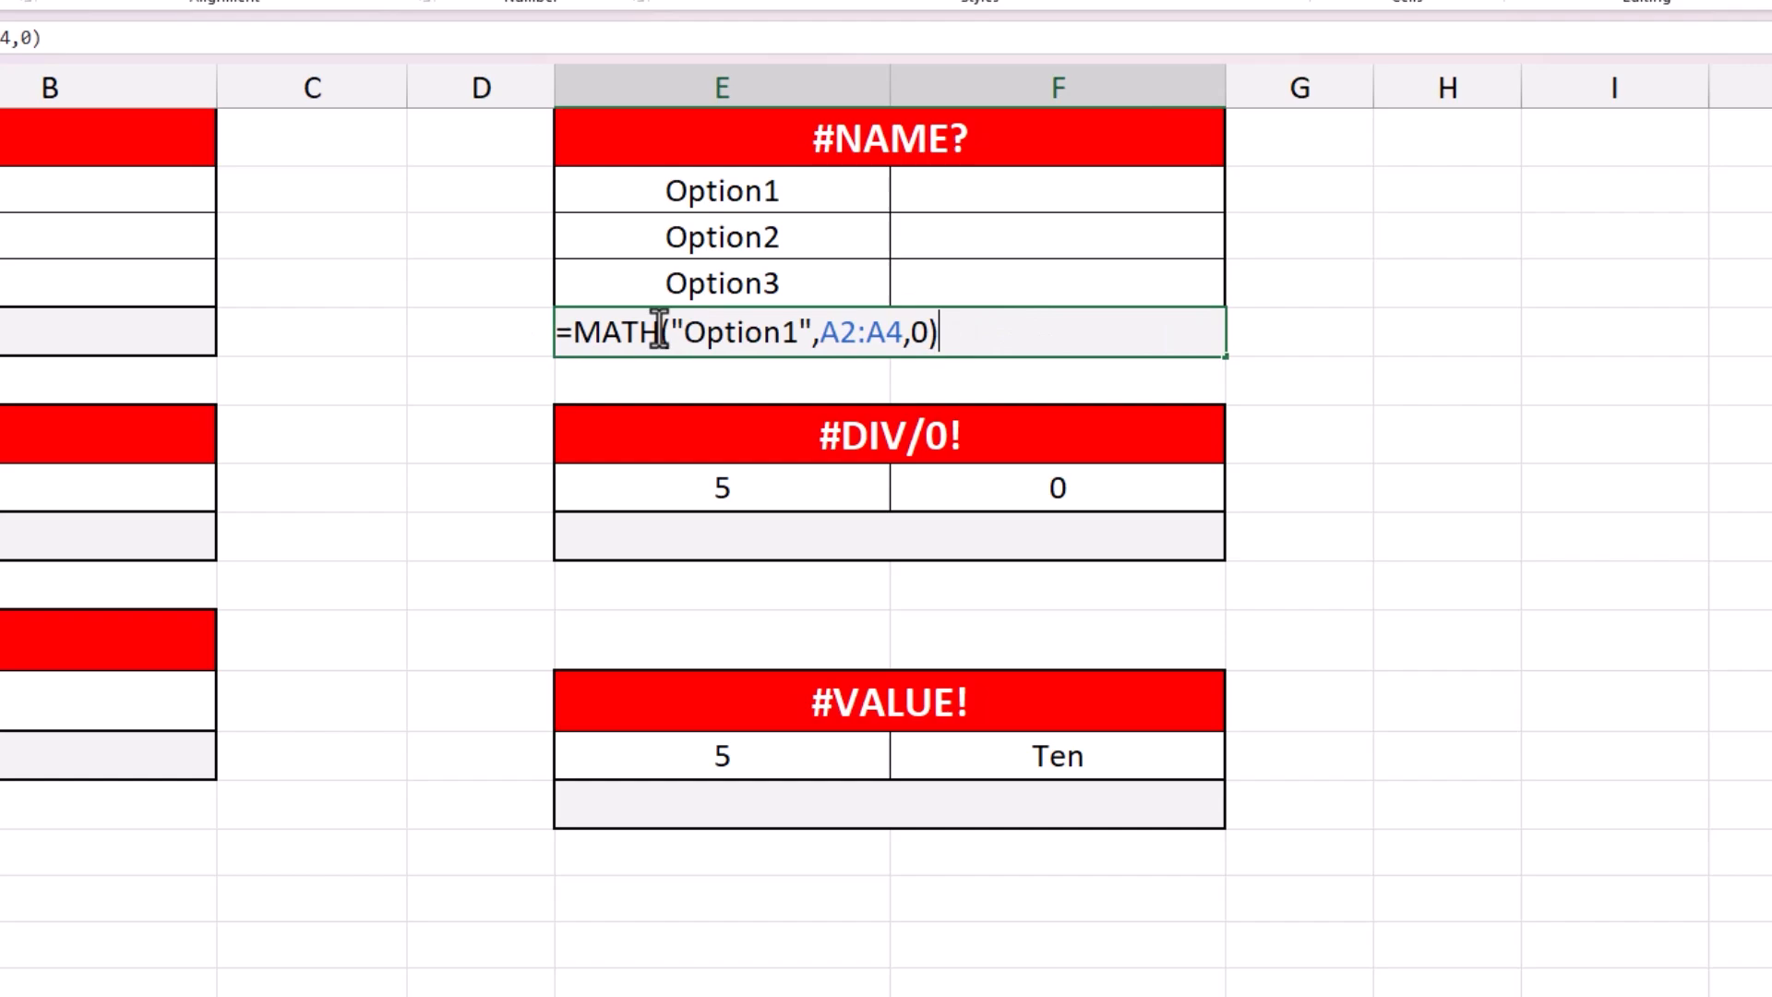
{"action": "type", "text": "C"}
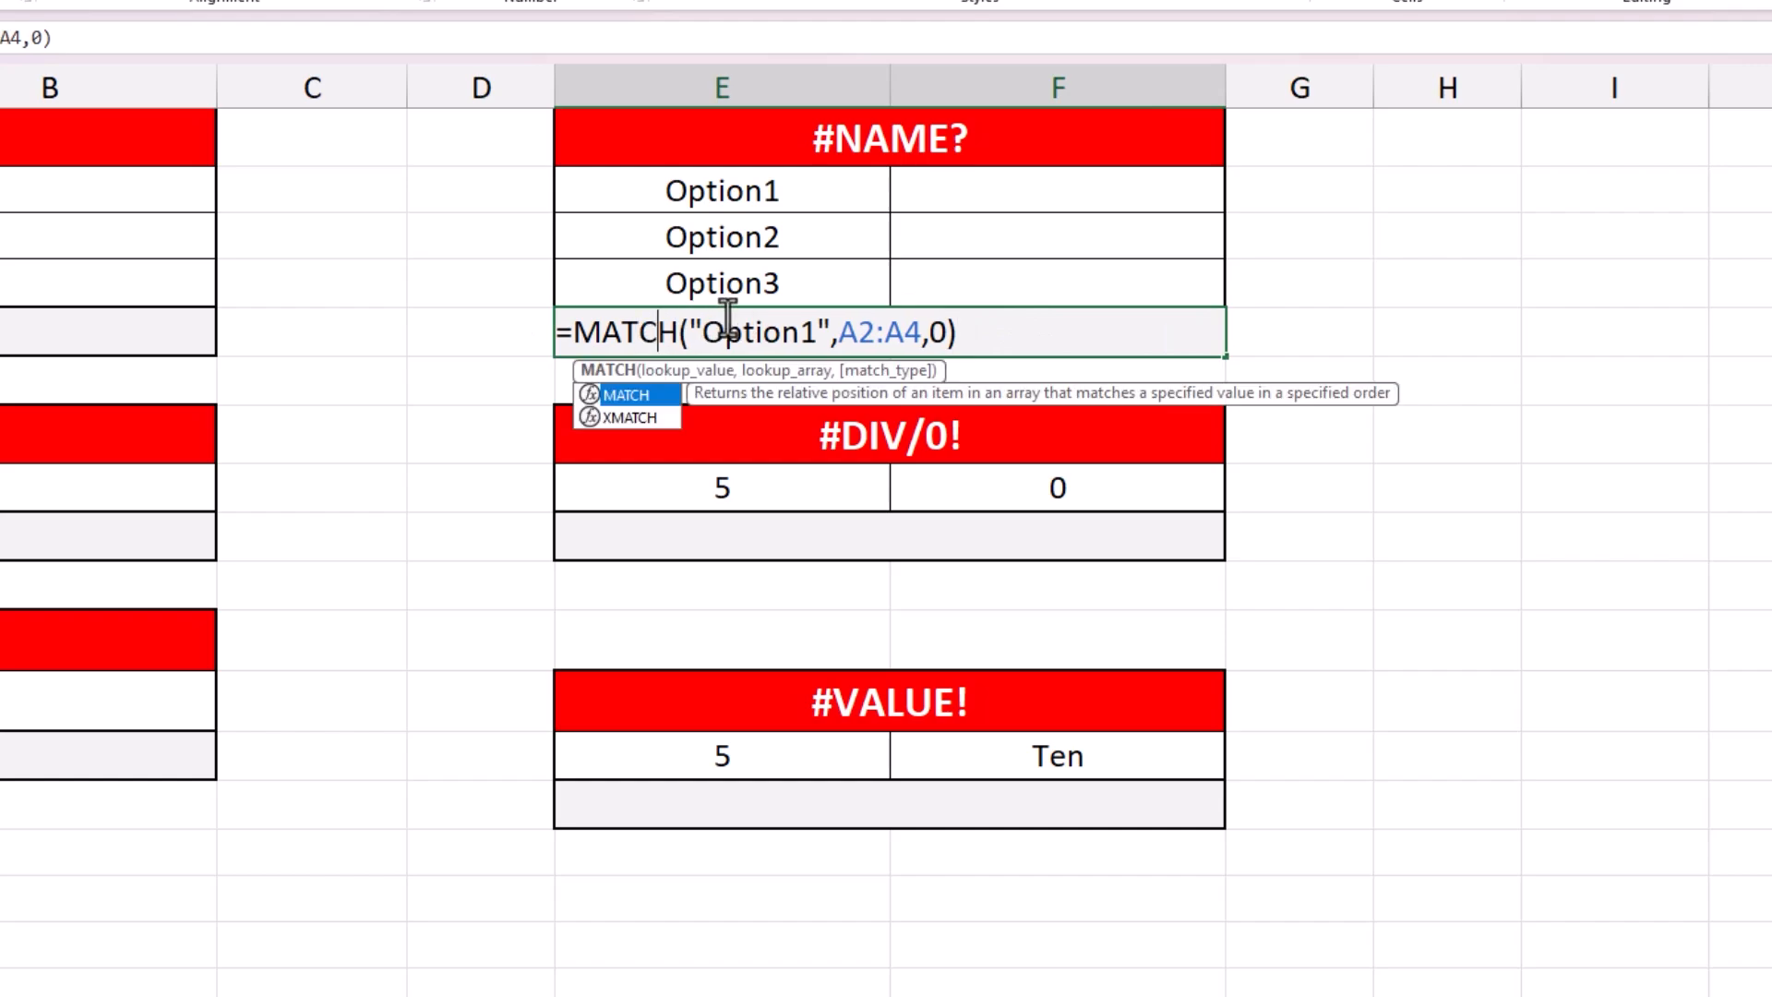
{"action": "left_click", "coordinate": [704, 330]}
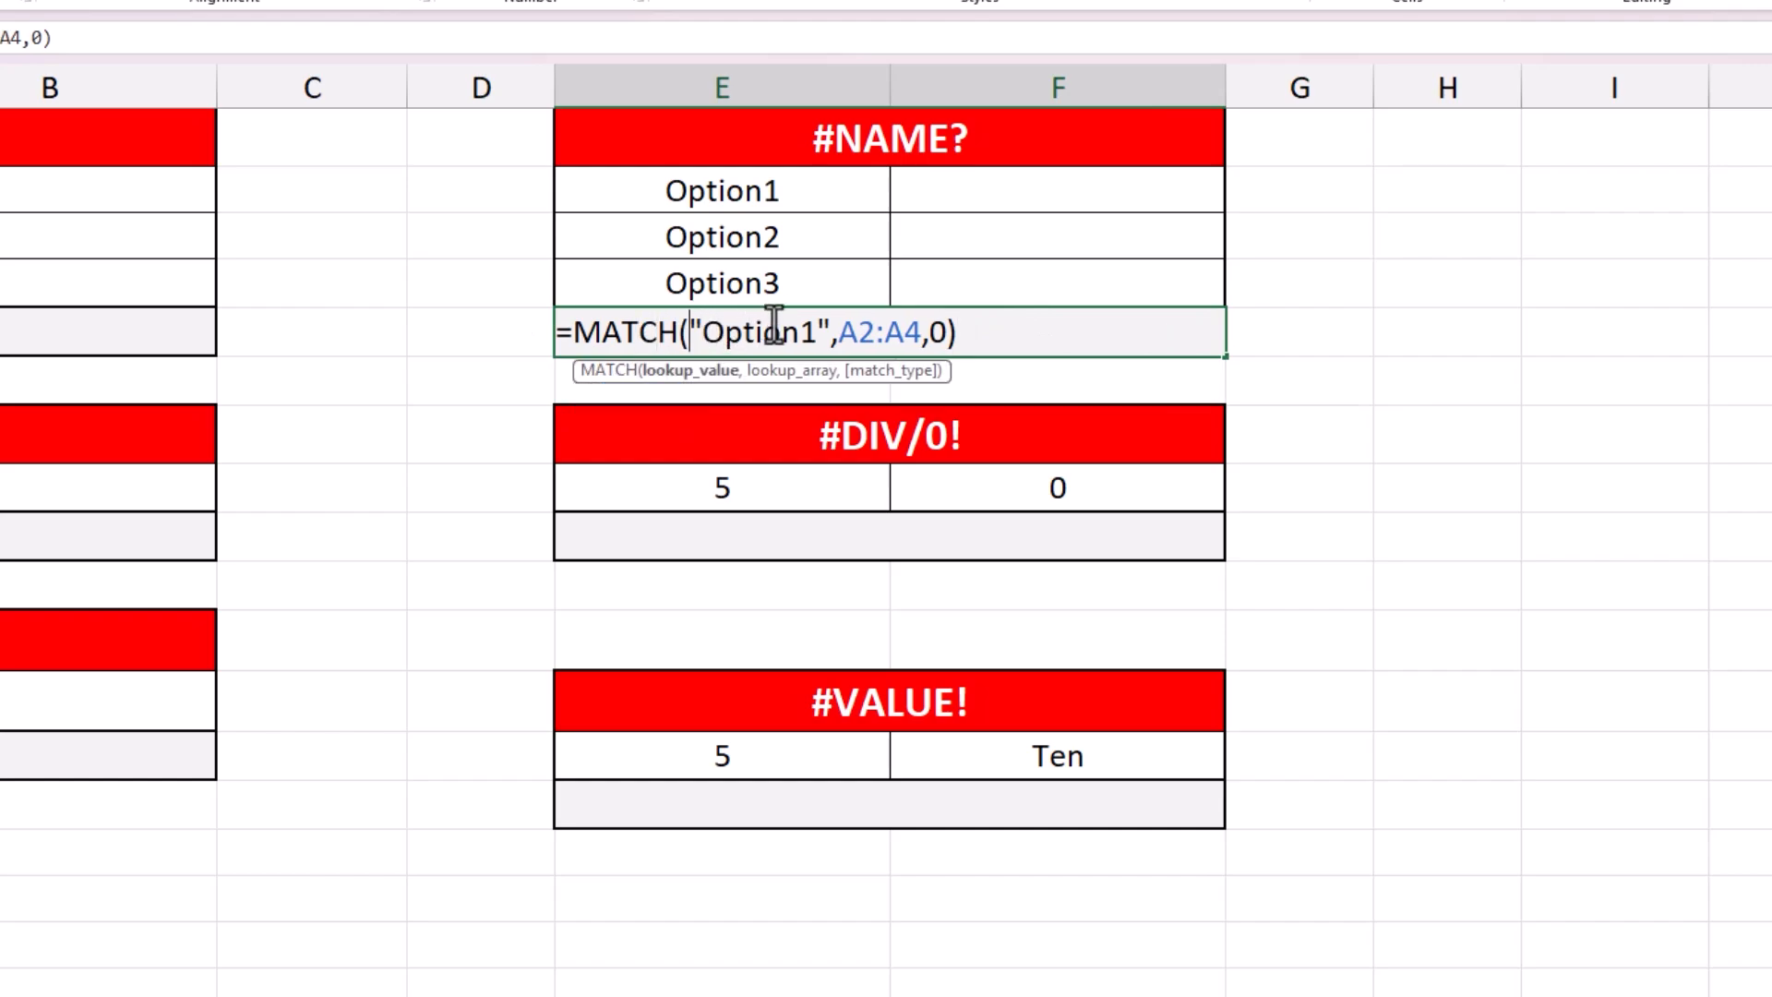
{"action": "key", "text": "BackSpace"}
{"action": "left_click", "coordinate": [818, 330]}
{"action": "key", "text": "BackSpace"}
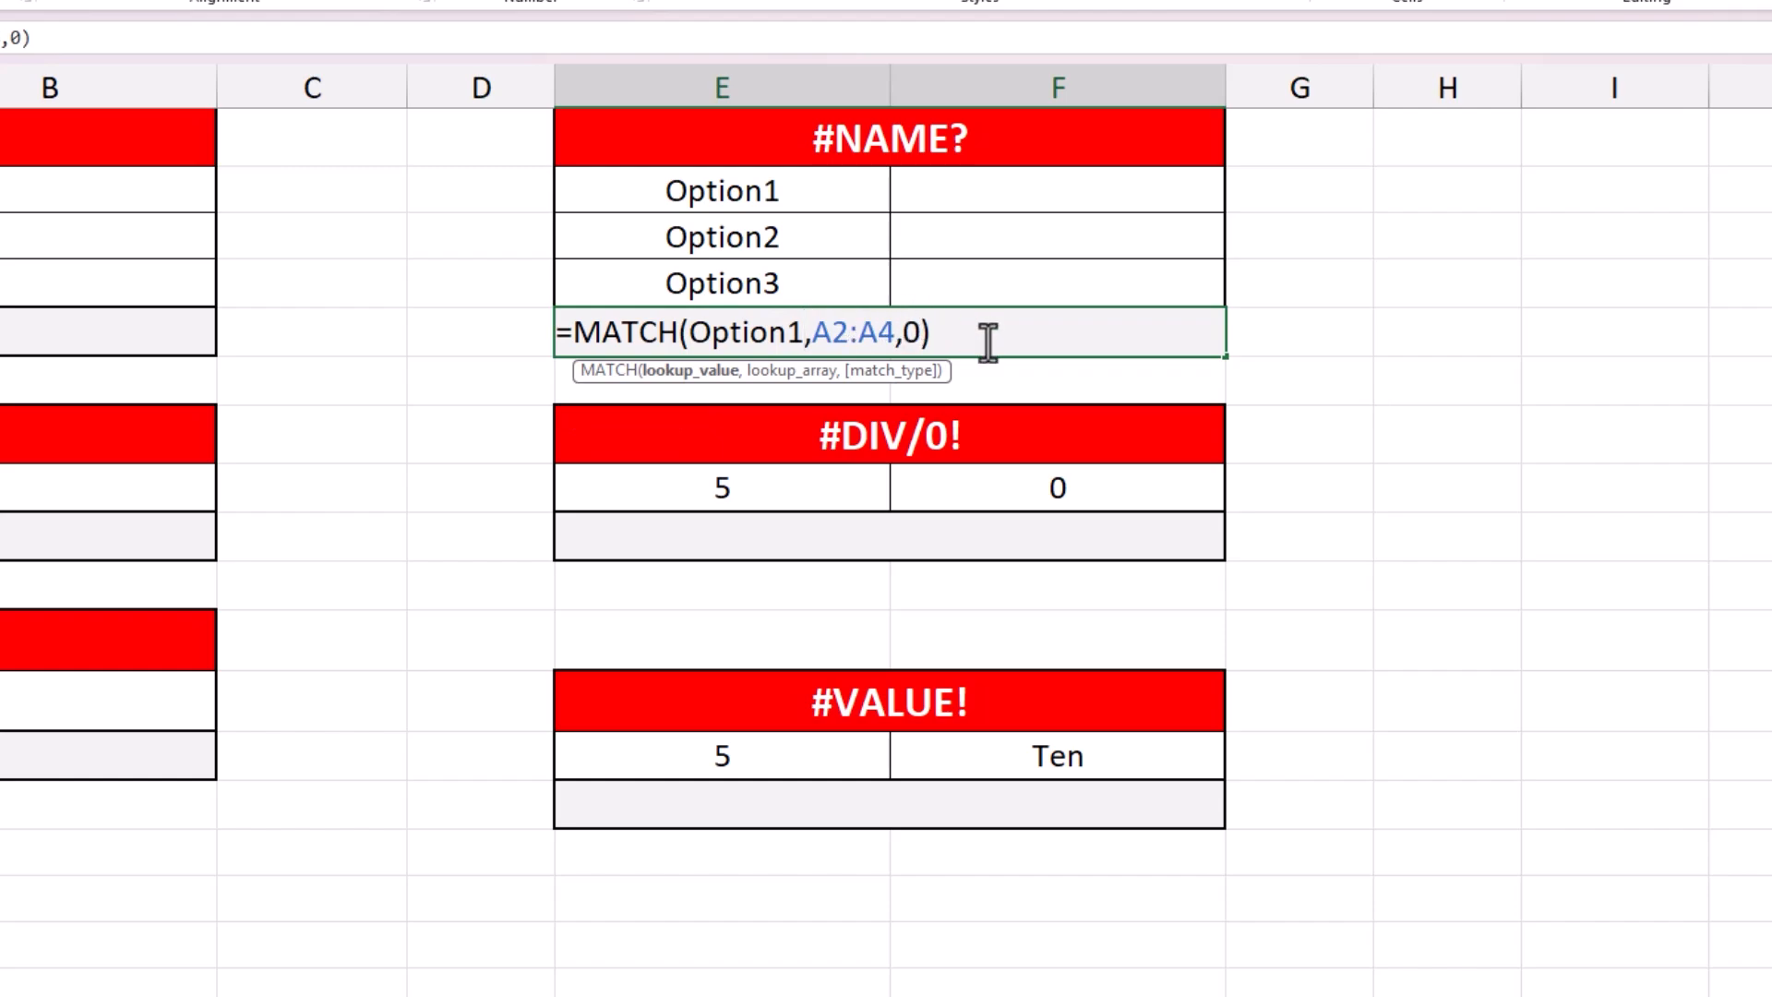
{"action": "key", "text": "Return"}
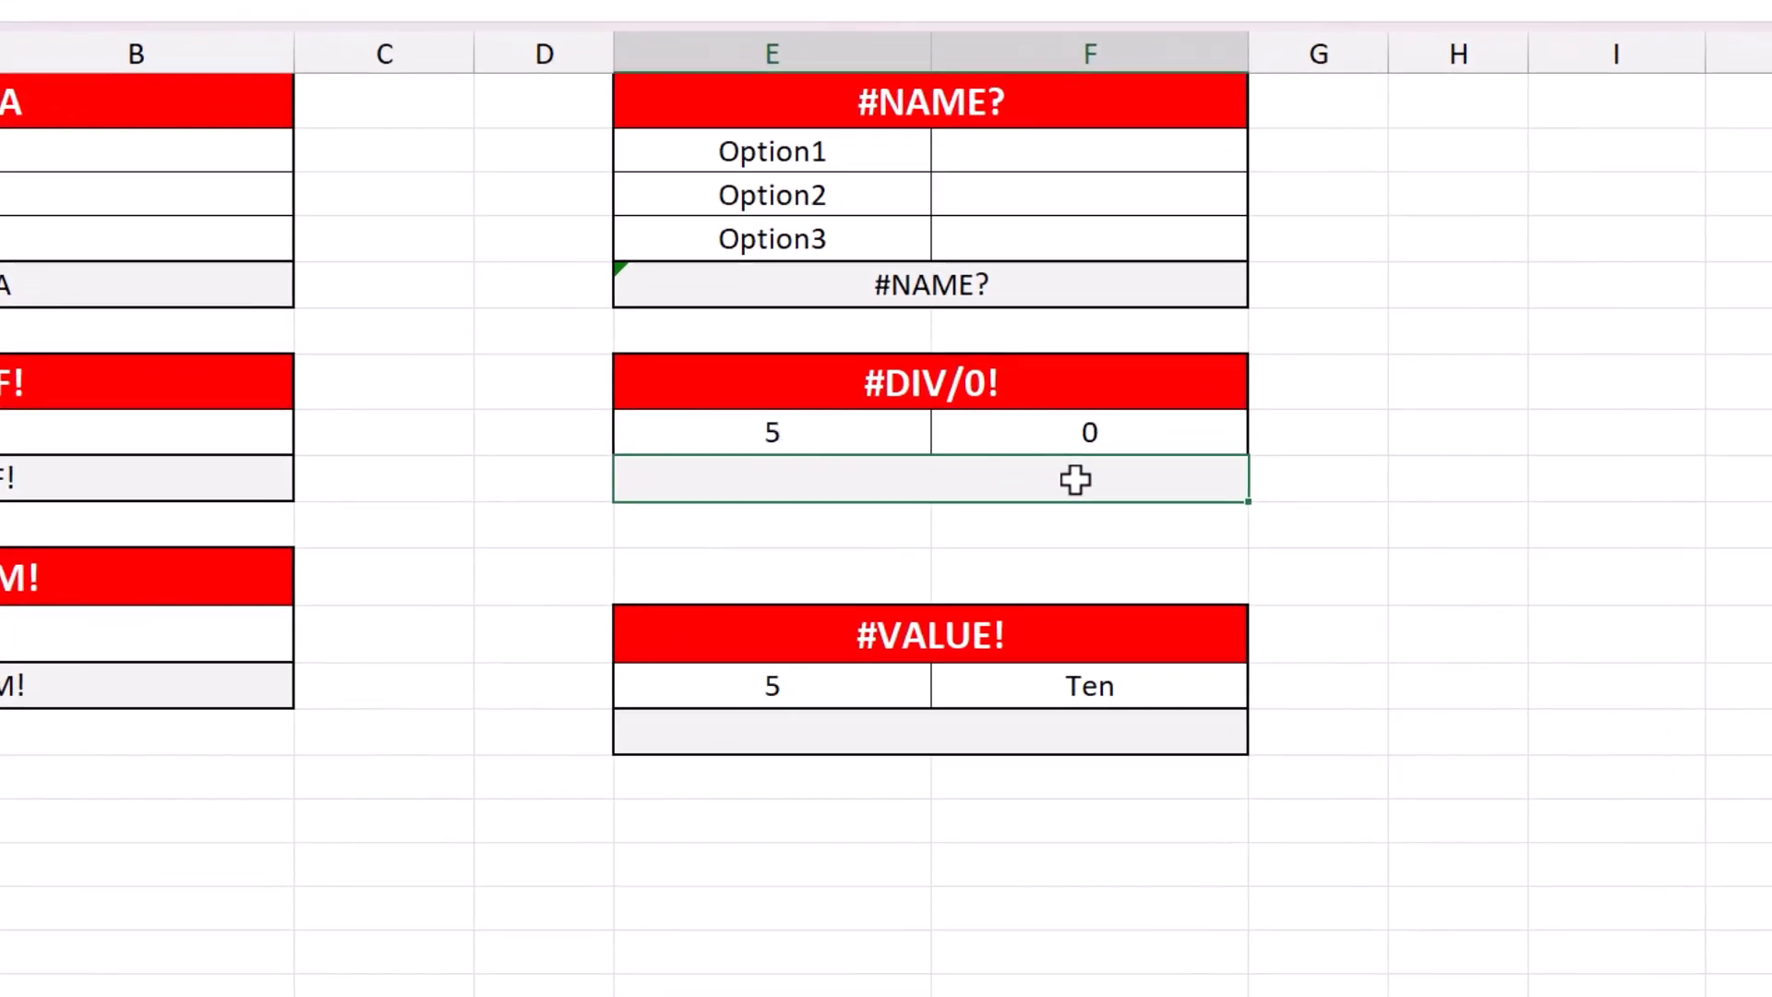
Step: Enter the formula =E8/F8 in E9 of the #DIV/0! table
{"action": "type", "text": "="}
{"action": "left_click", "coordinate": [820, 434]}
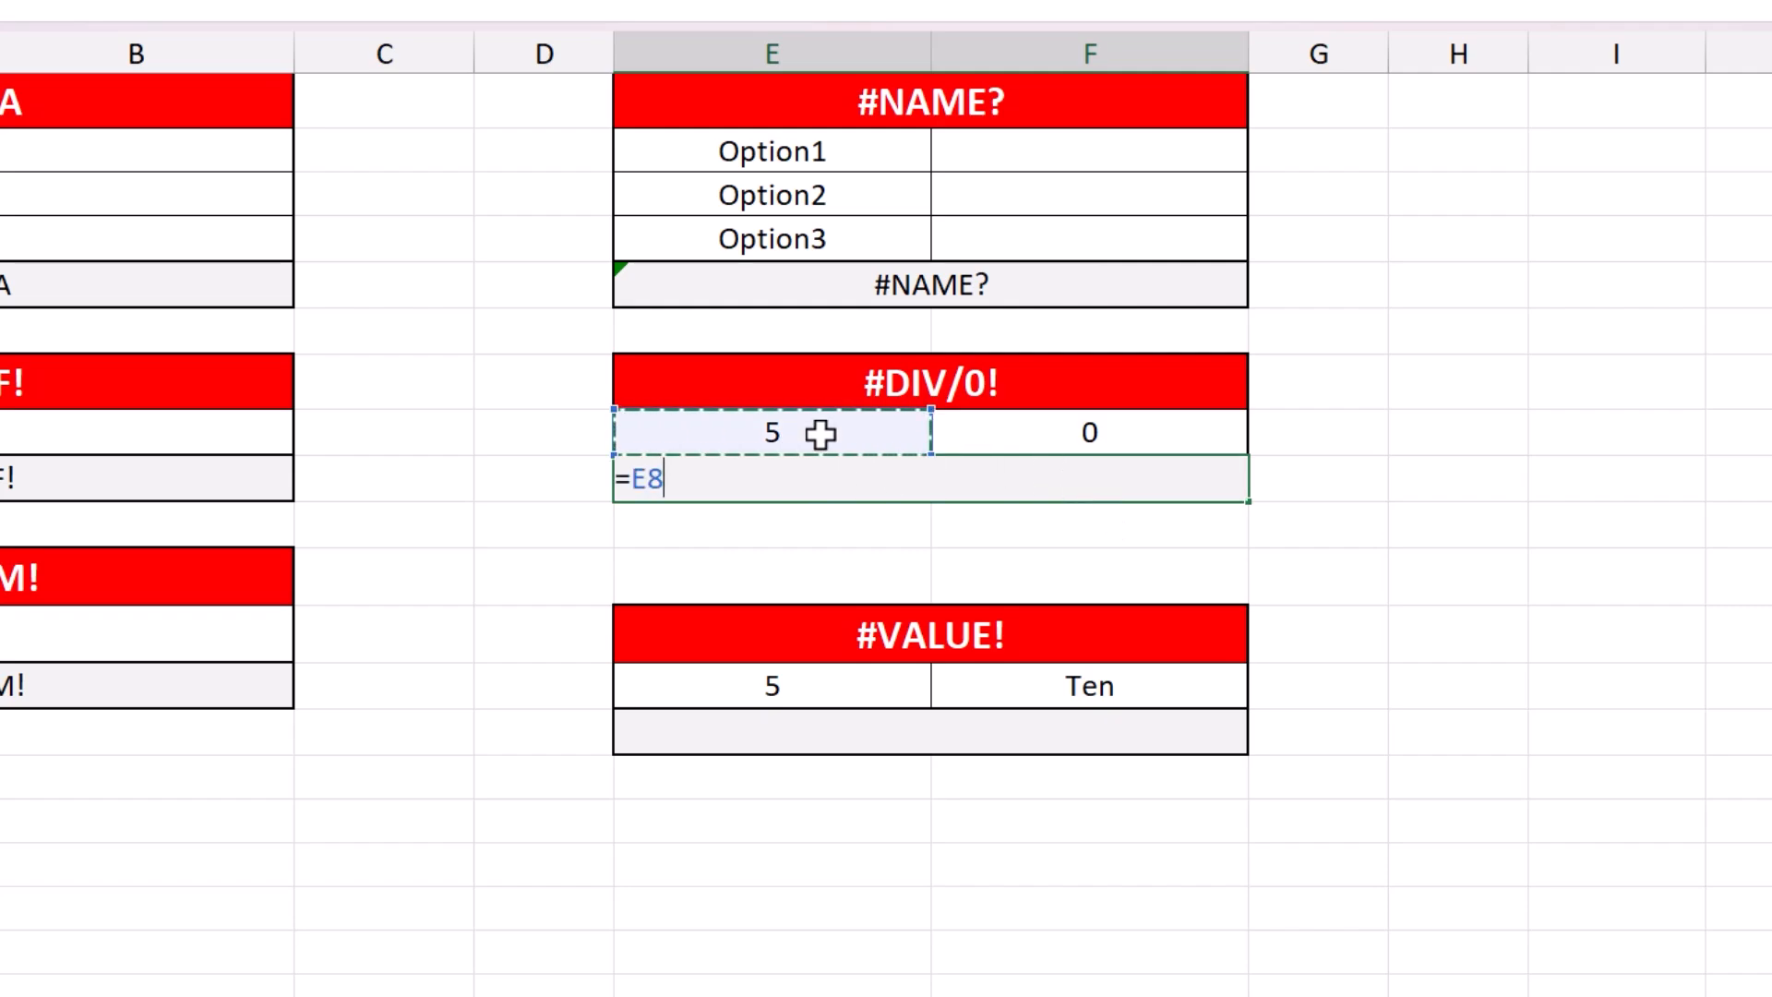
{"action": "type", "text": "/"}
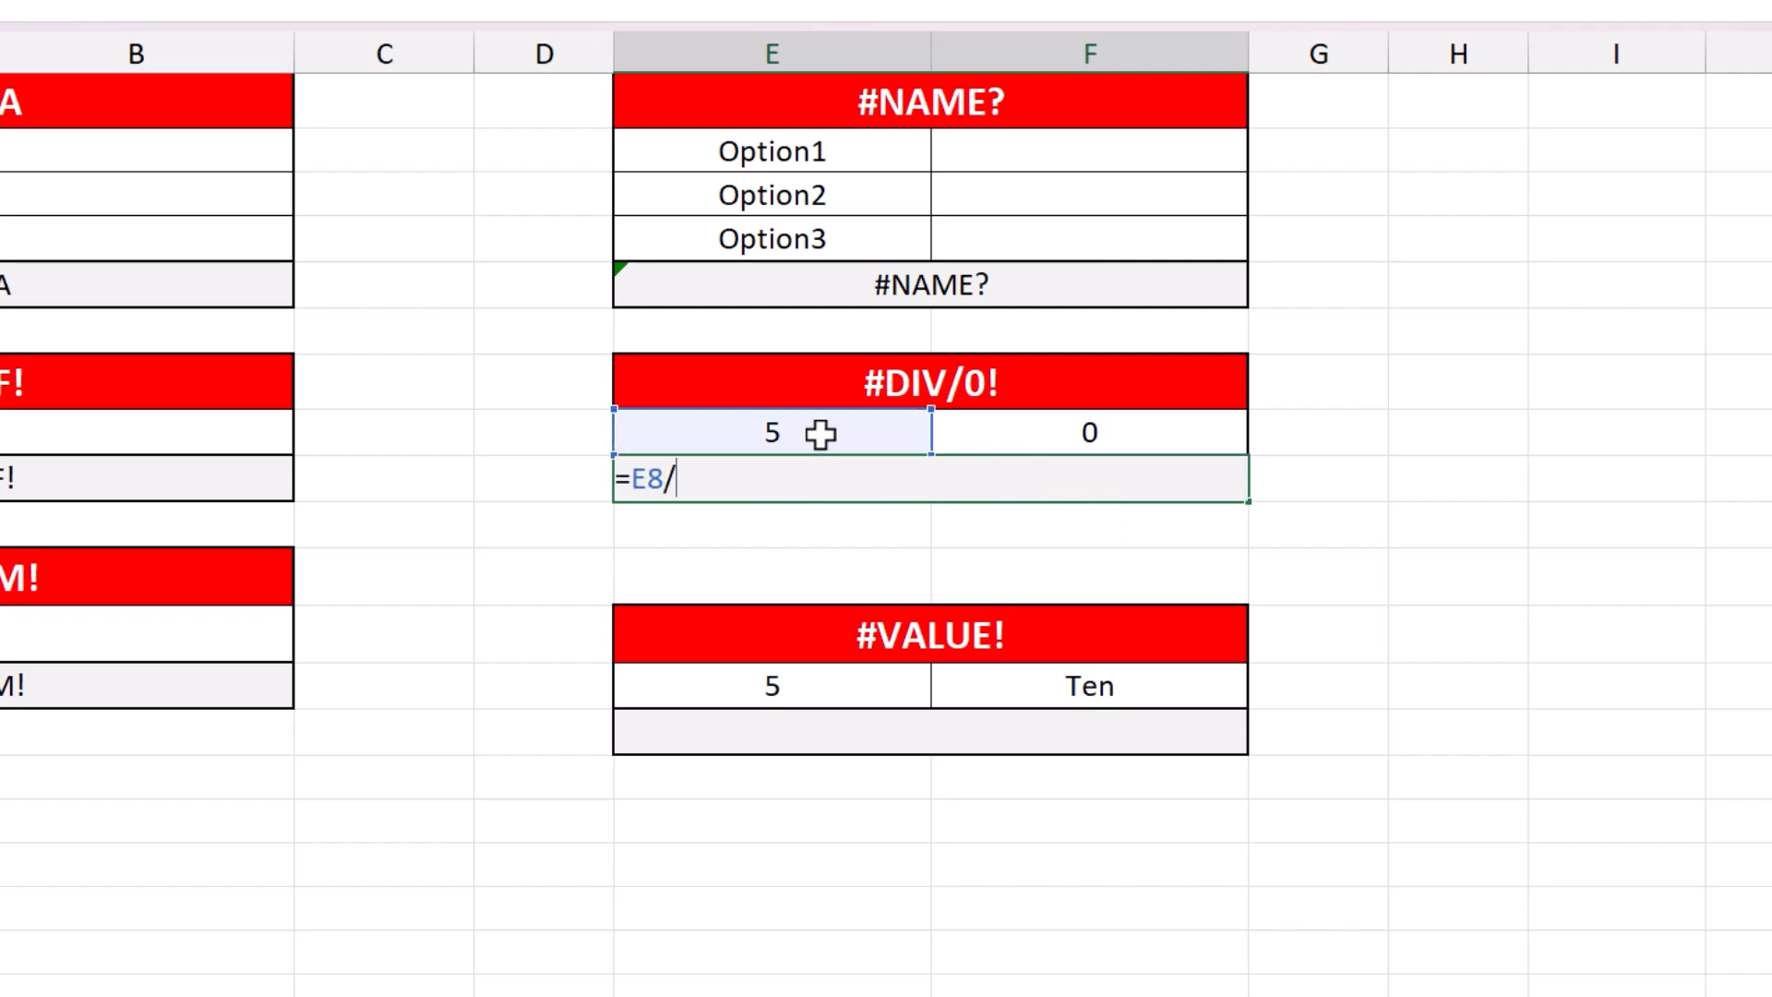
{"action": "left_click", "coordinate": [1148, 435]}
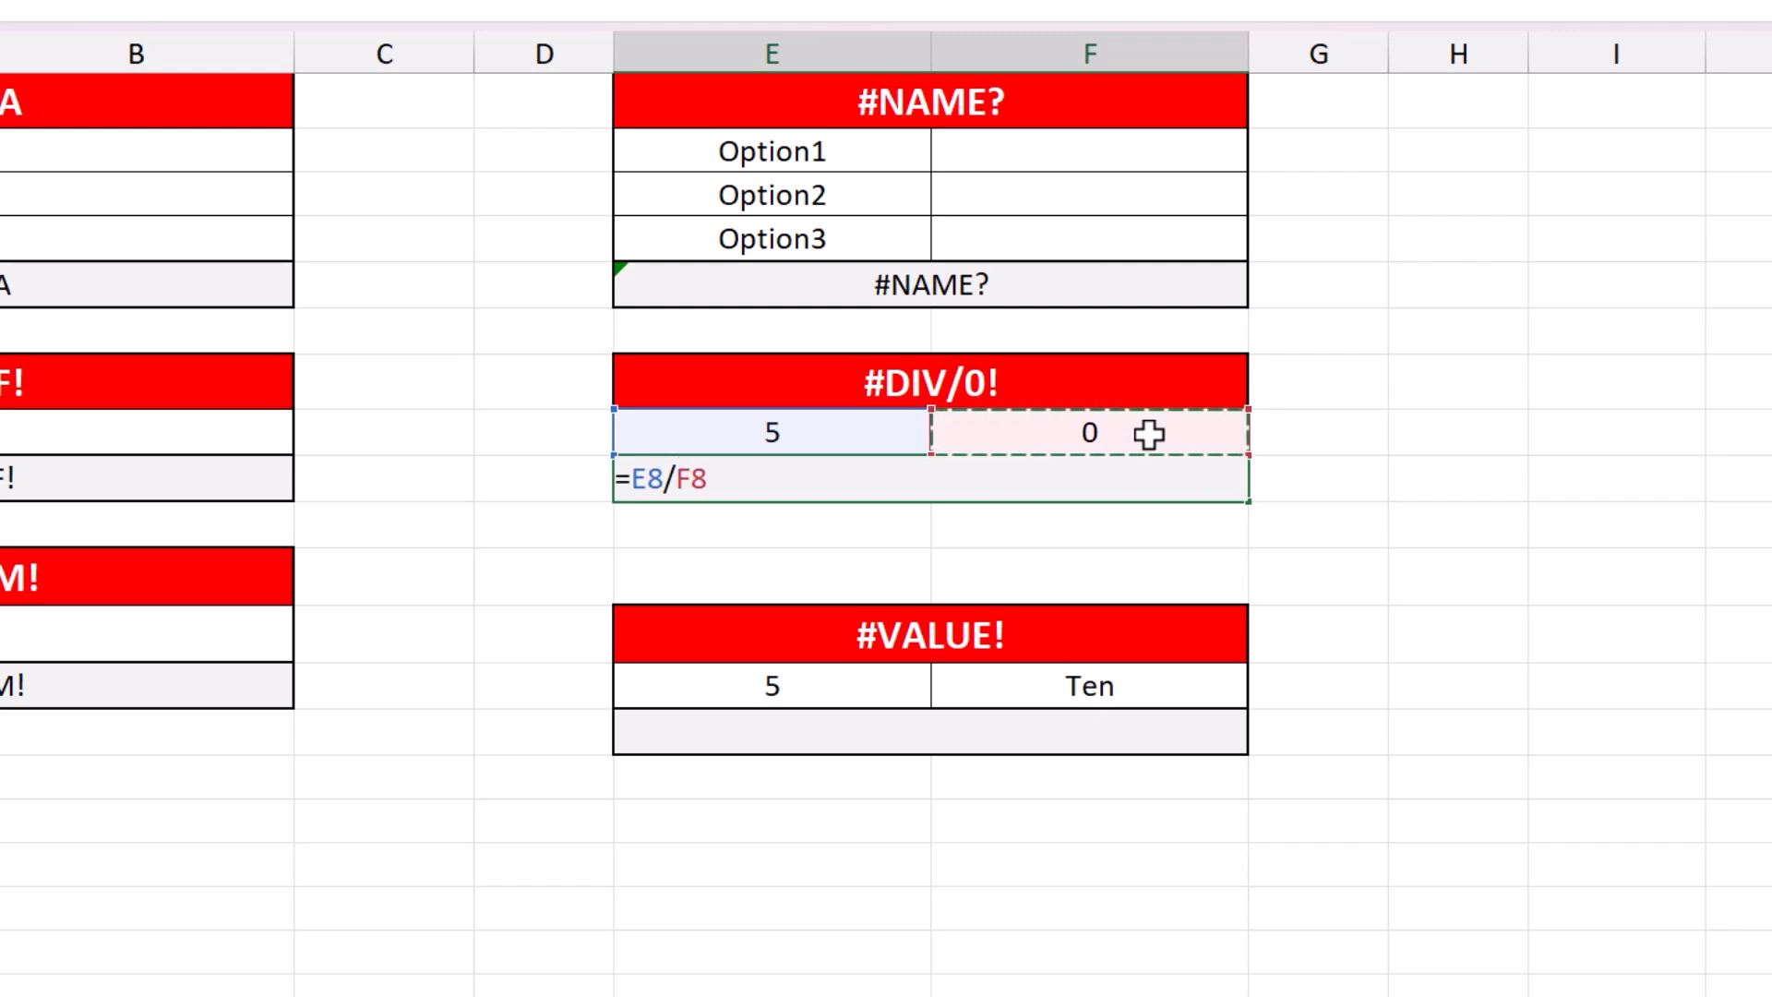
{"action": "key", "text": "Return"}
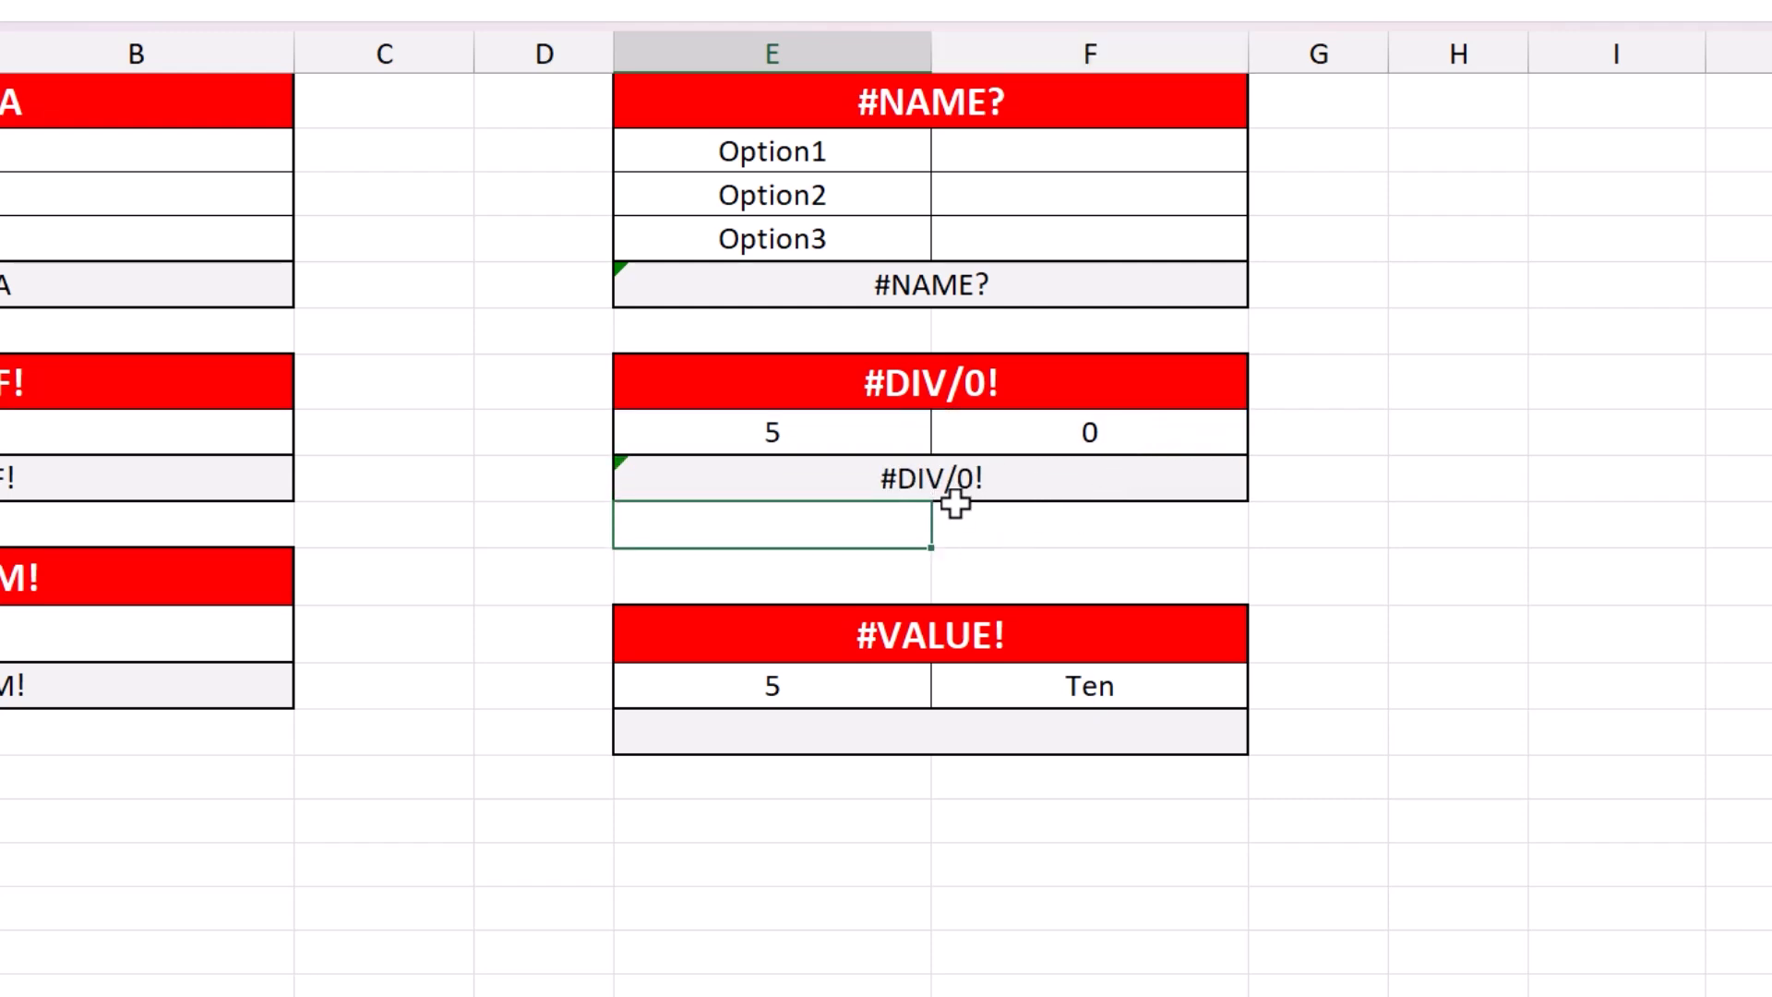